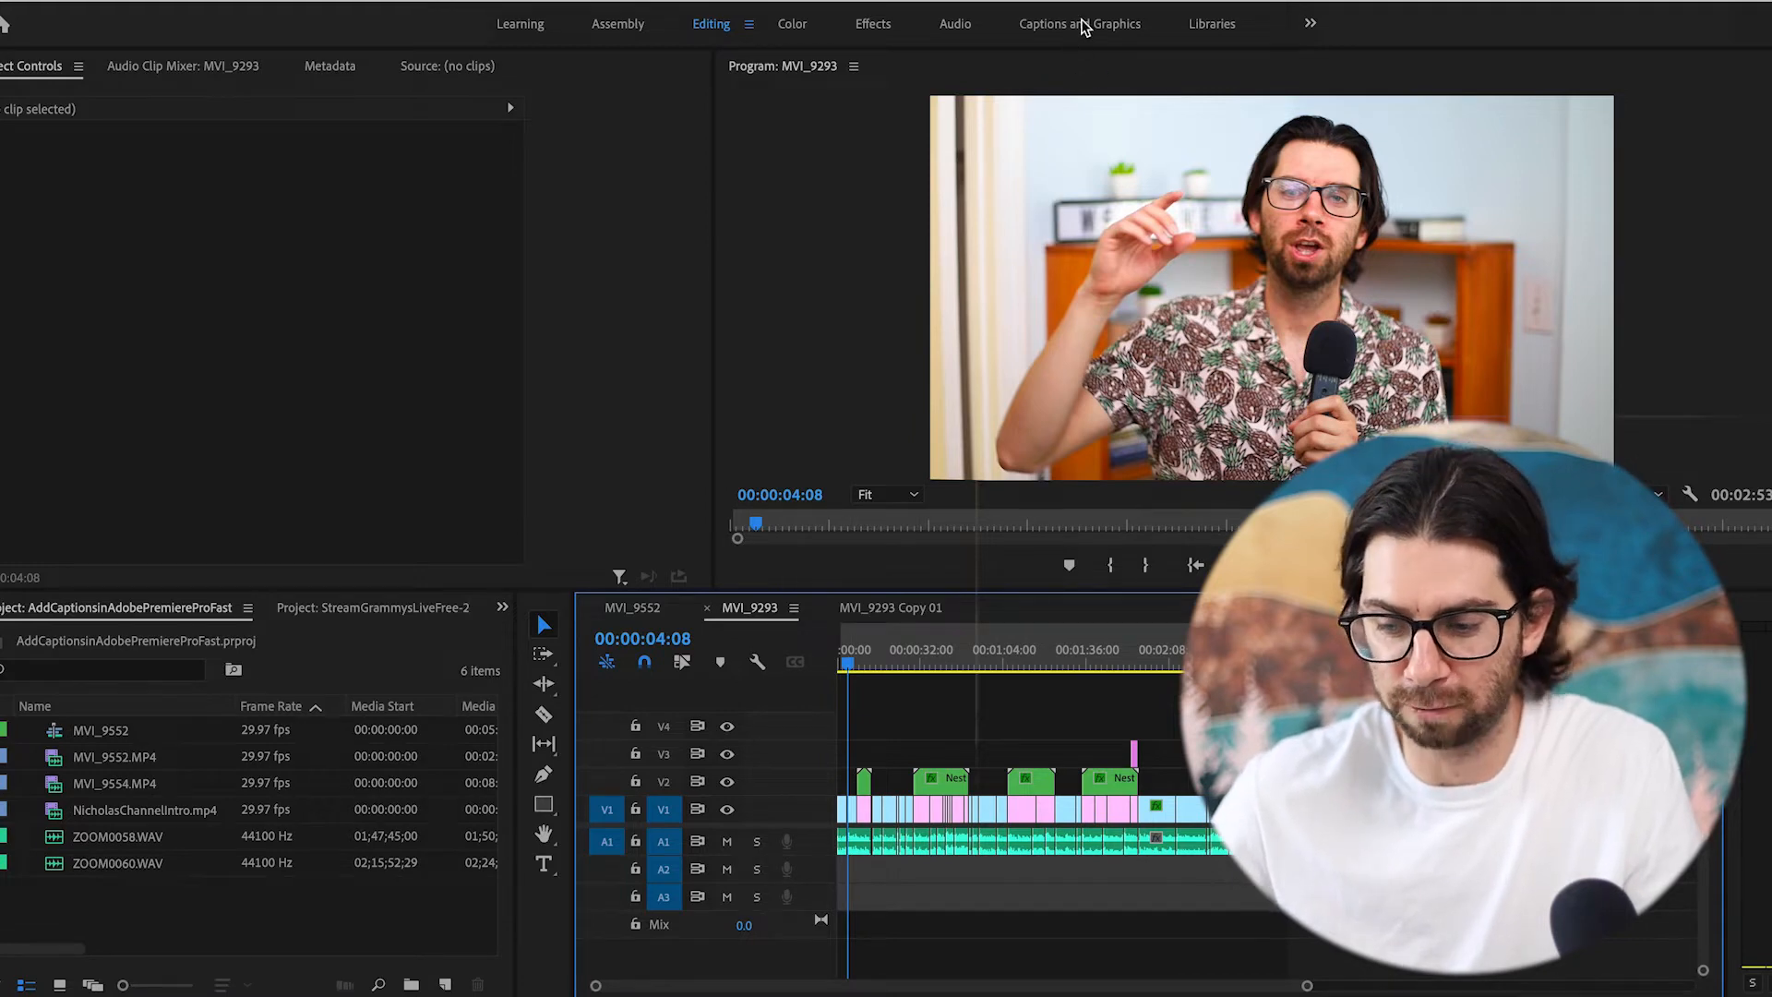
- Switch to the Captions and Graphics workspace and transcribe the MVI_9293 sequence in English from the Mix audio
click(1085, 25)
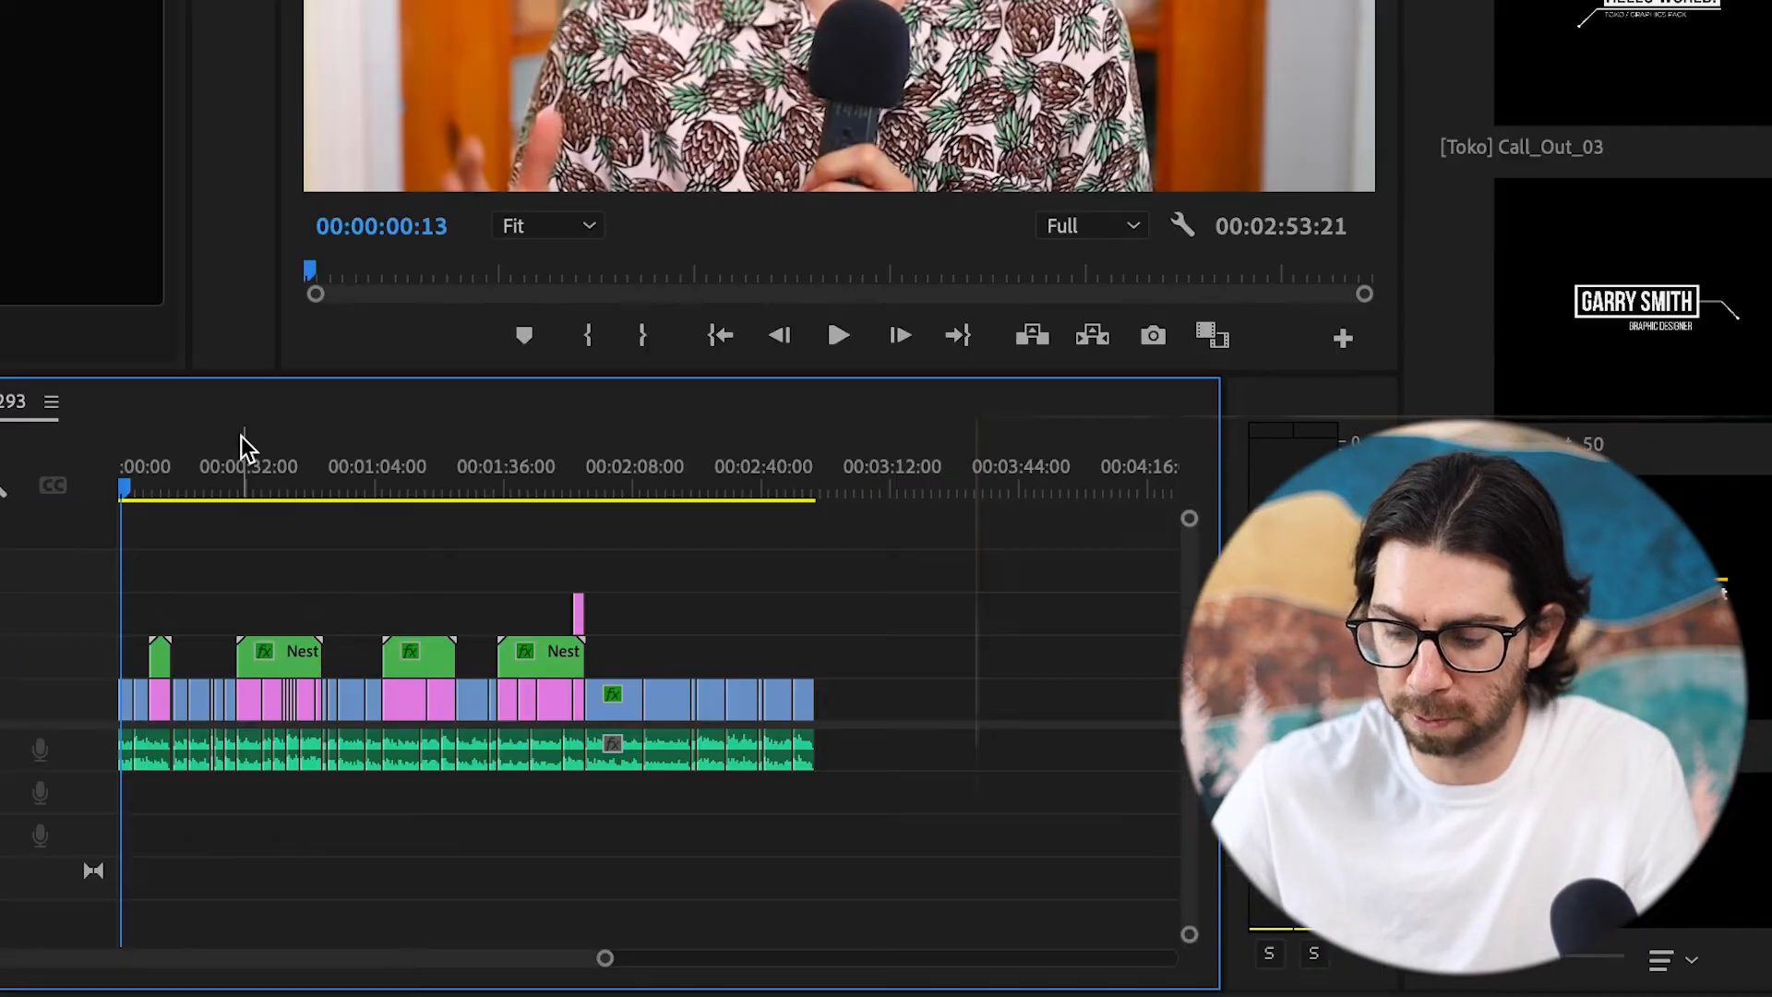
drag(155, 463, 121, 458)
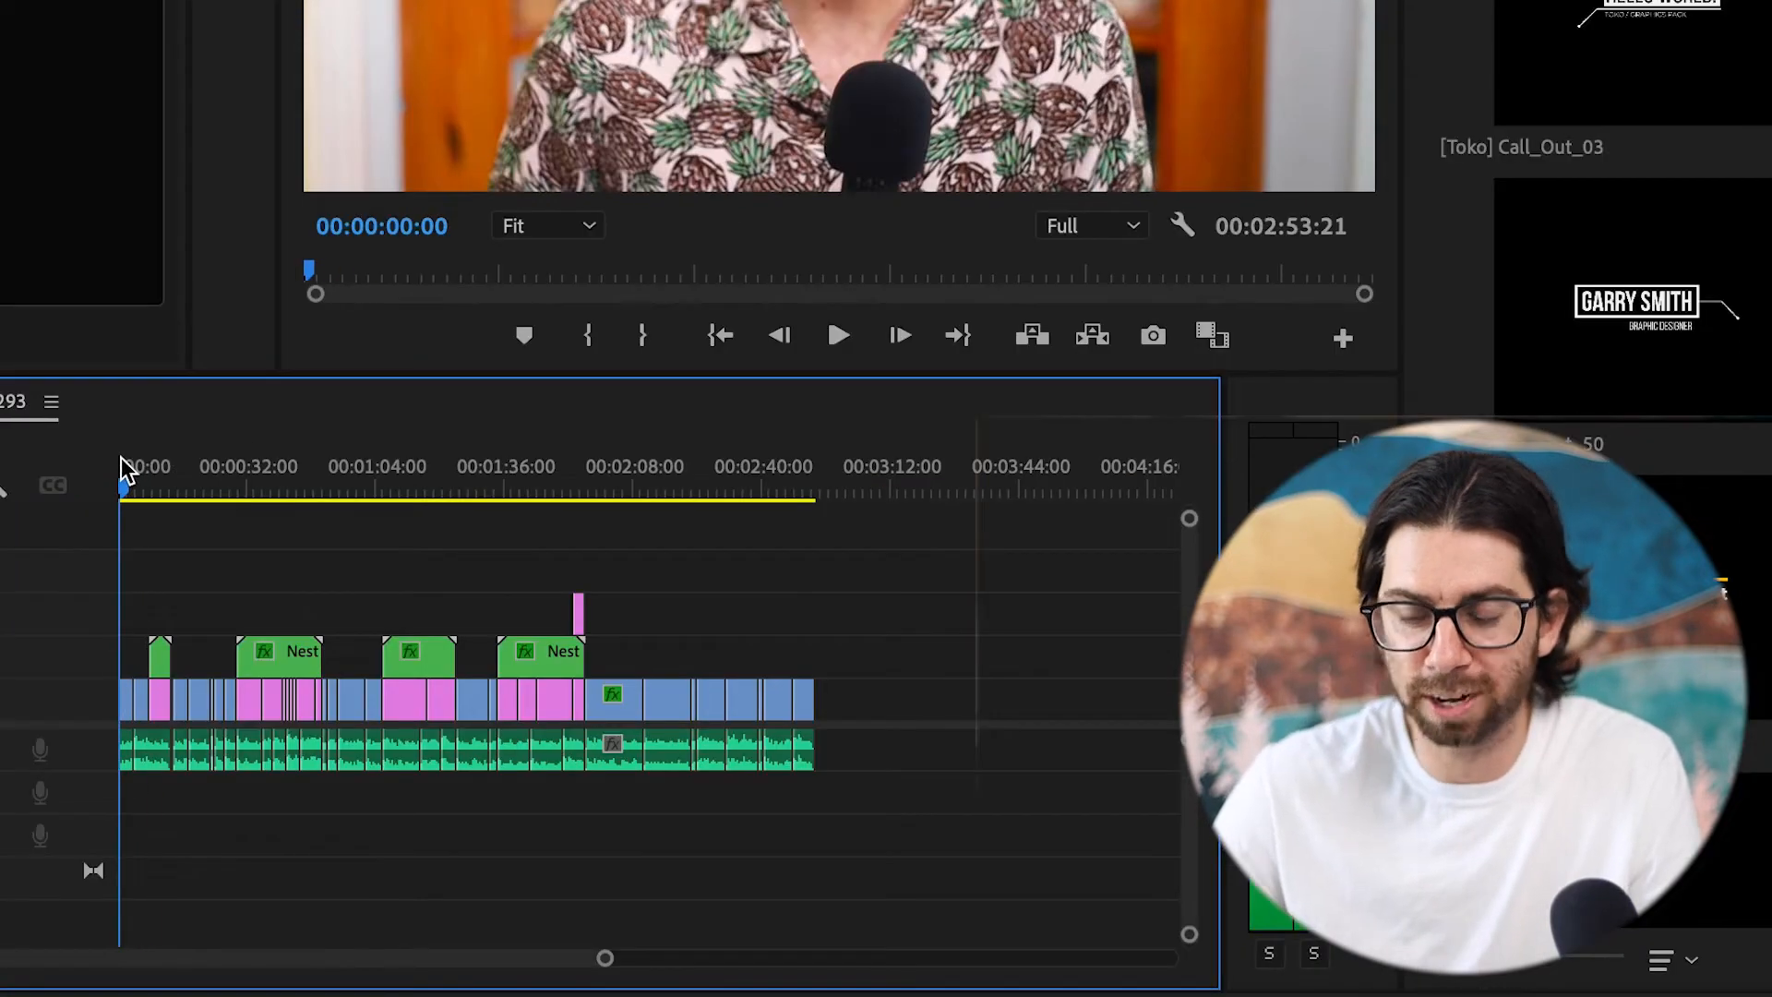
key(ctrl+a)
click(639, 472)
drag(646, 471, 816, 457)
click(774, 488)
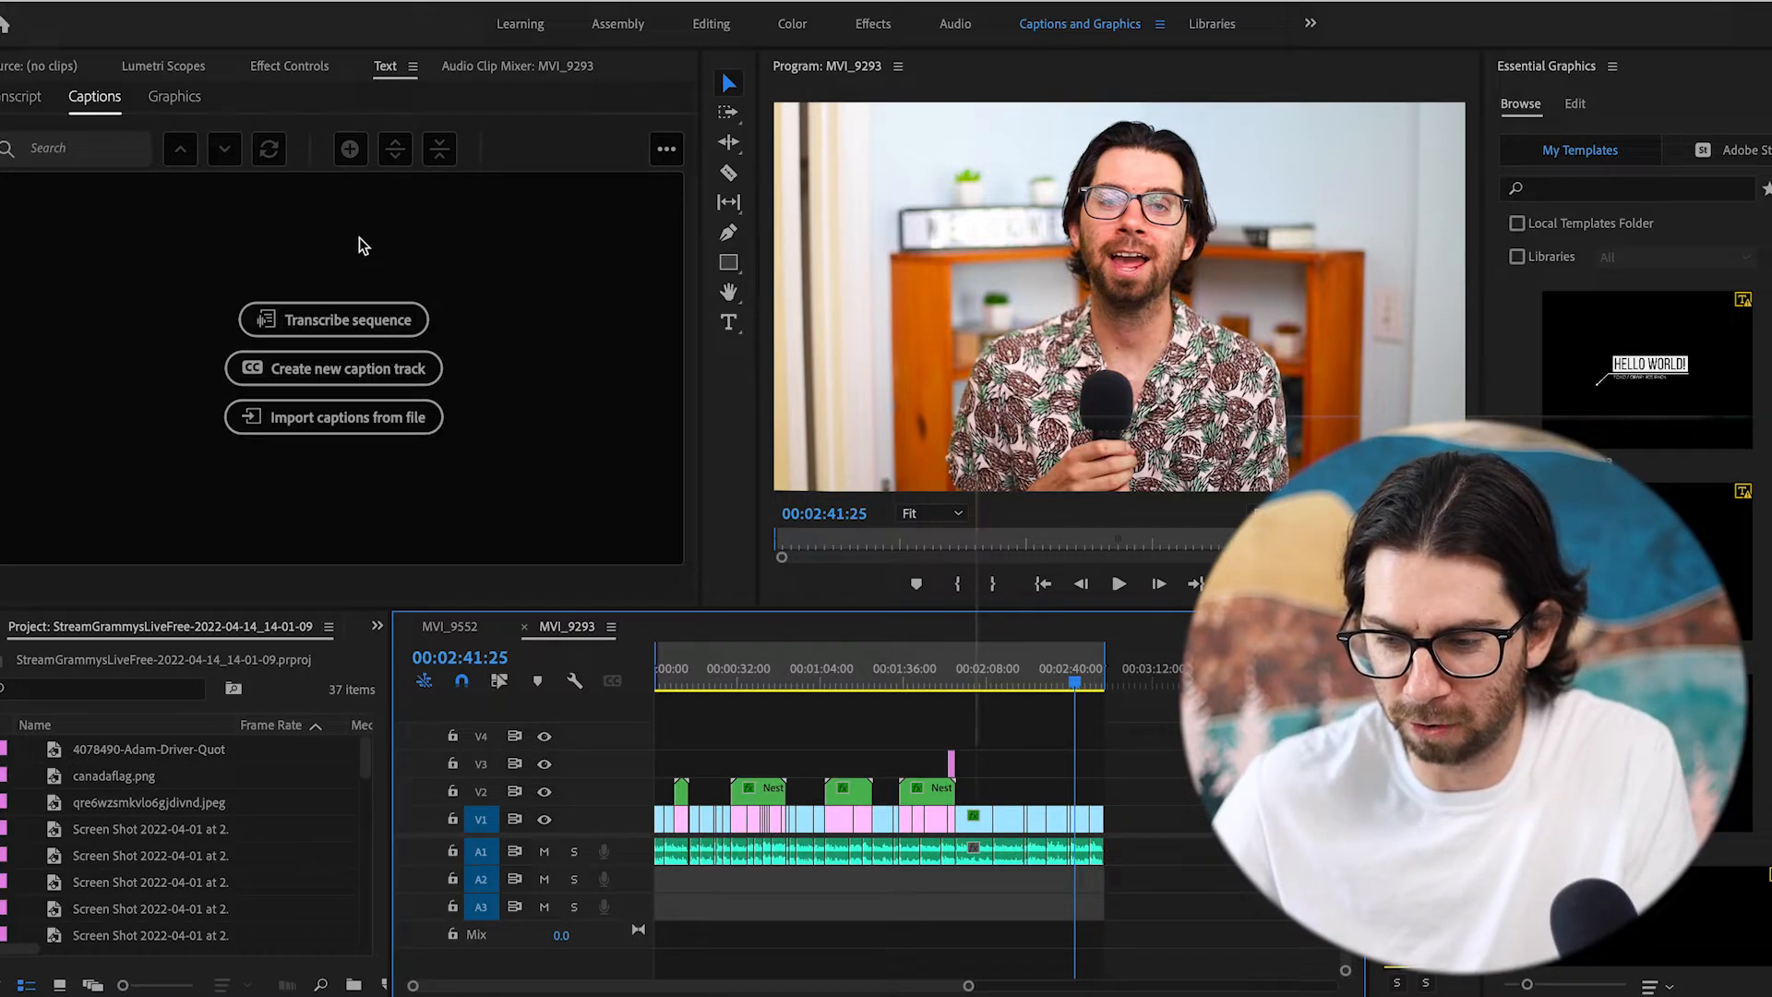
click(347, 321)
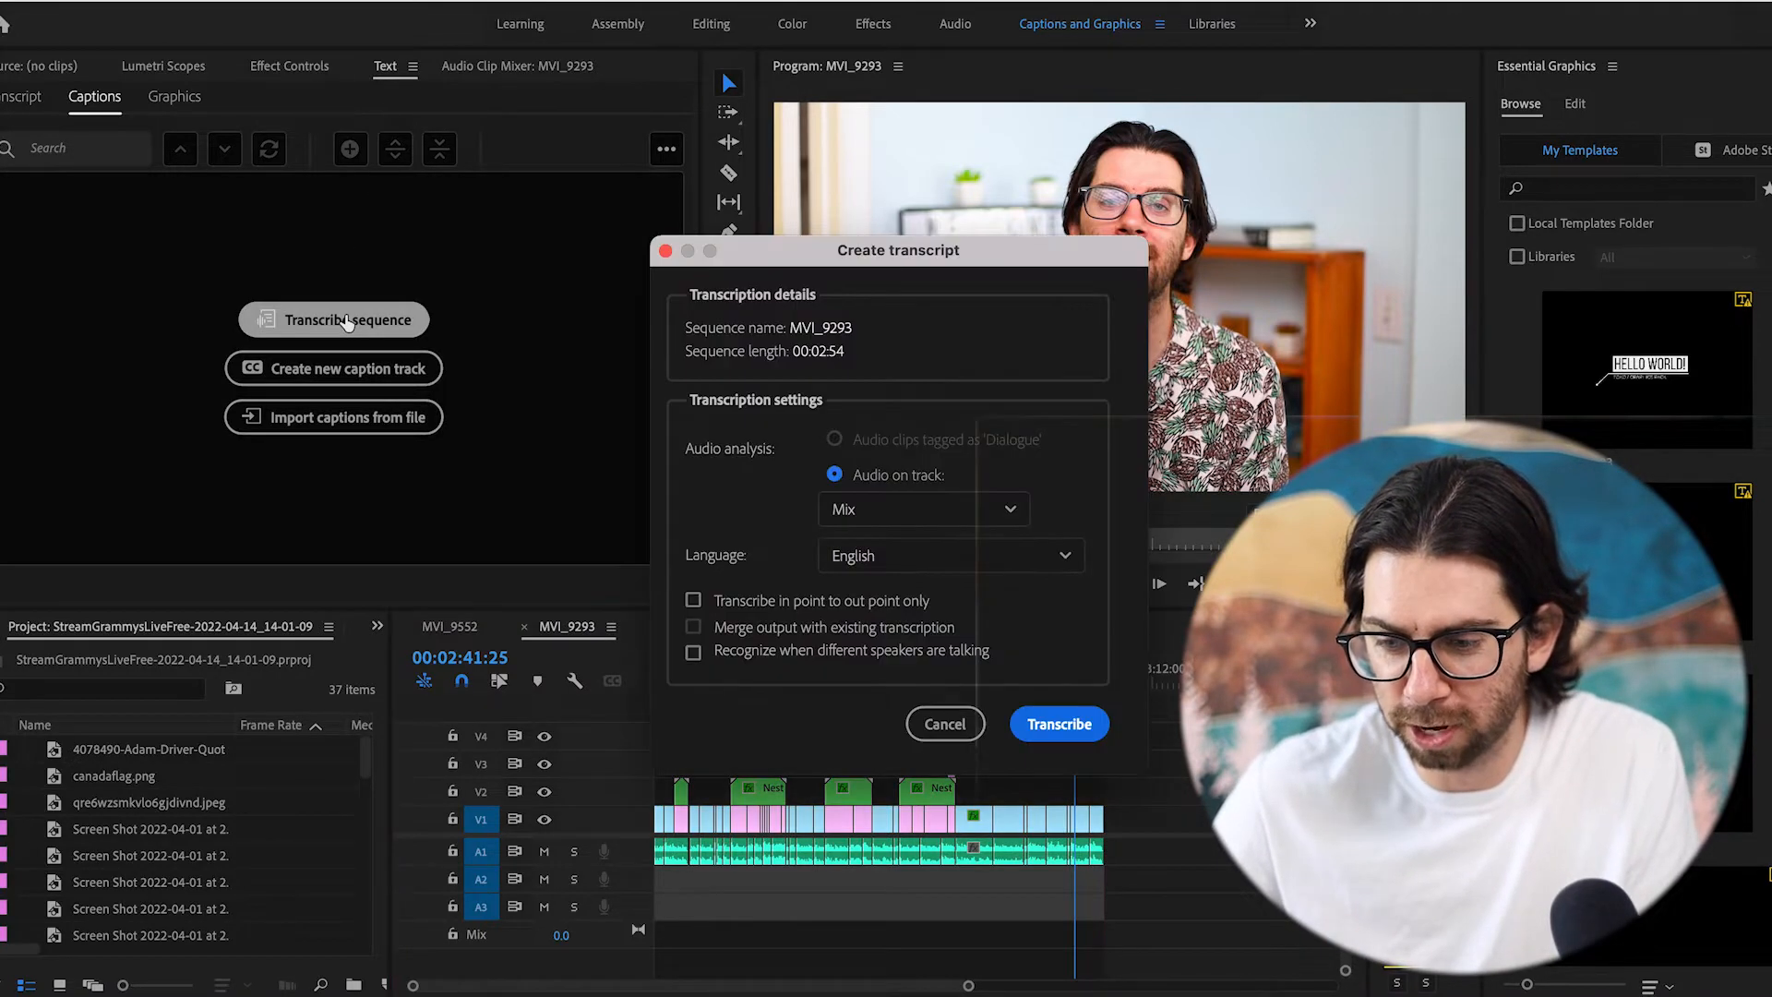
click(1059, 726)
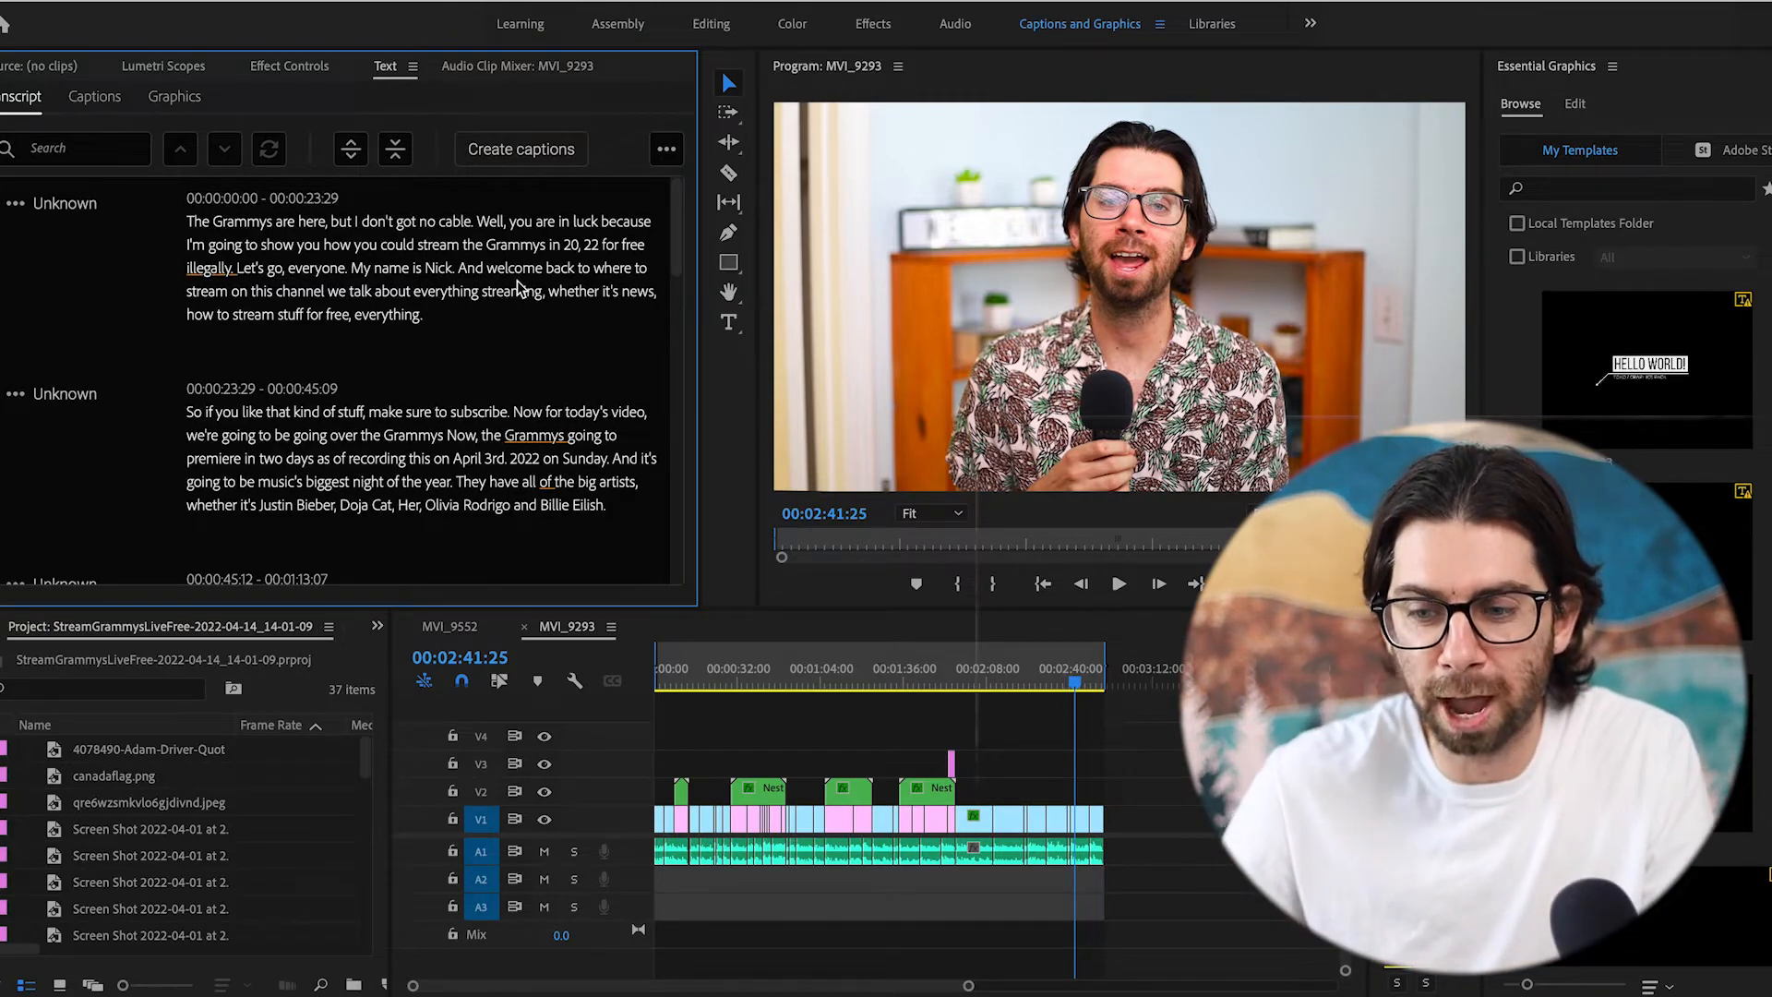
- Review the generated transcript and correct the year to "2022" in its first paragraph
scroll(519, 288, down, 10)
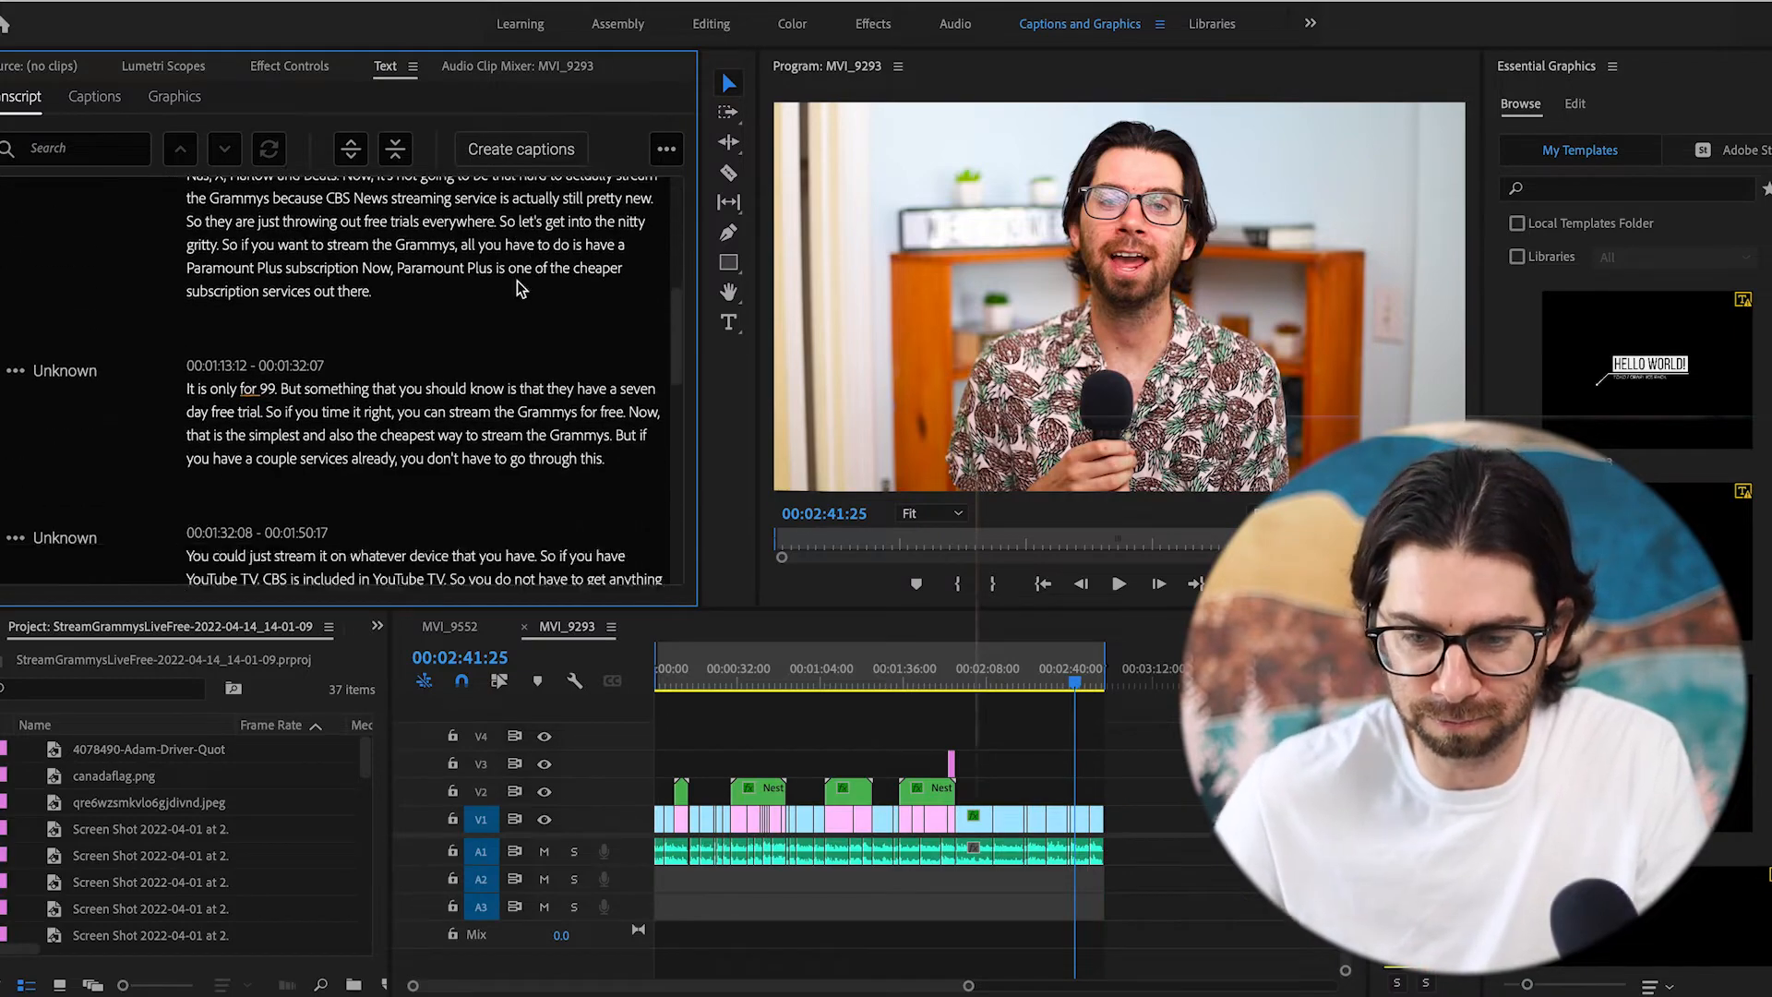
scroll(519, 288, down, 8)
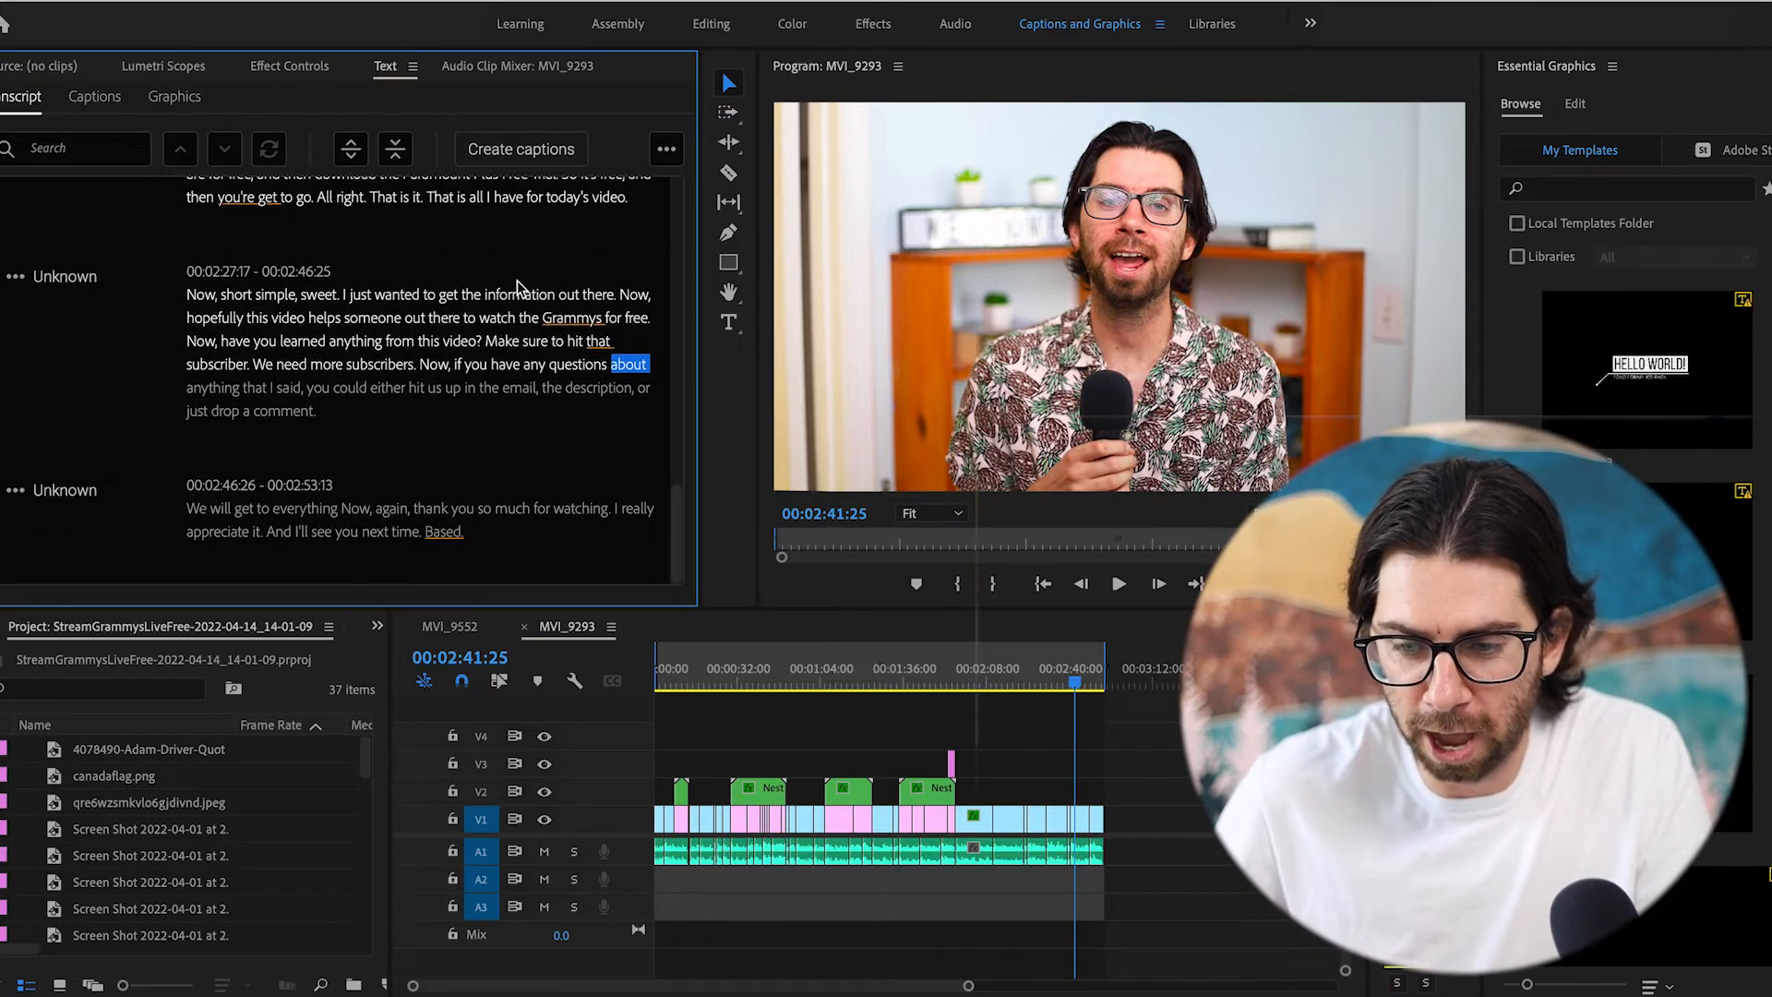
scroll(520, 288, up, 18)
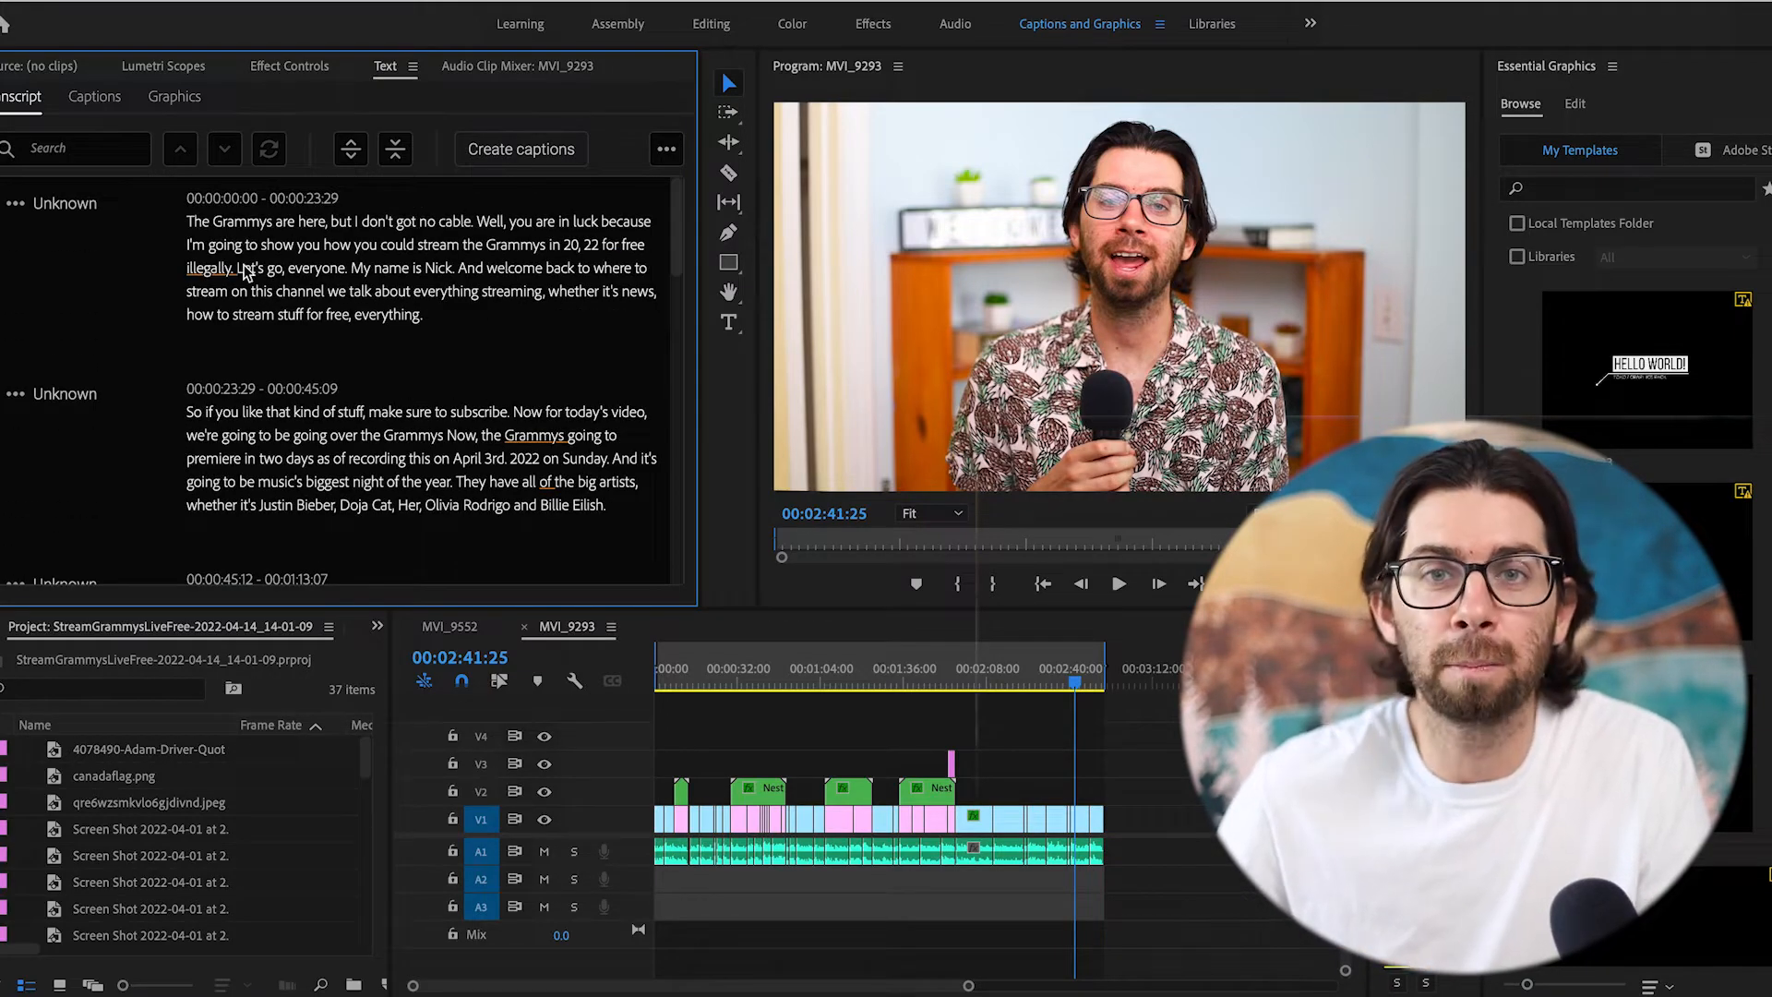
double_click(576, 246)
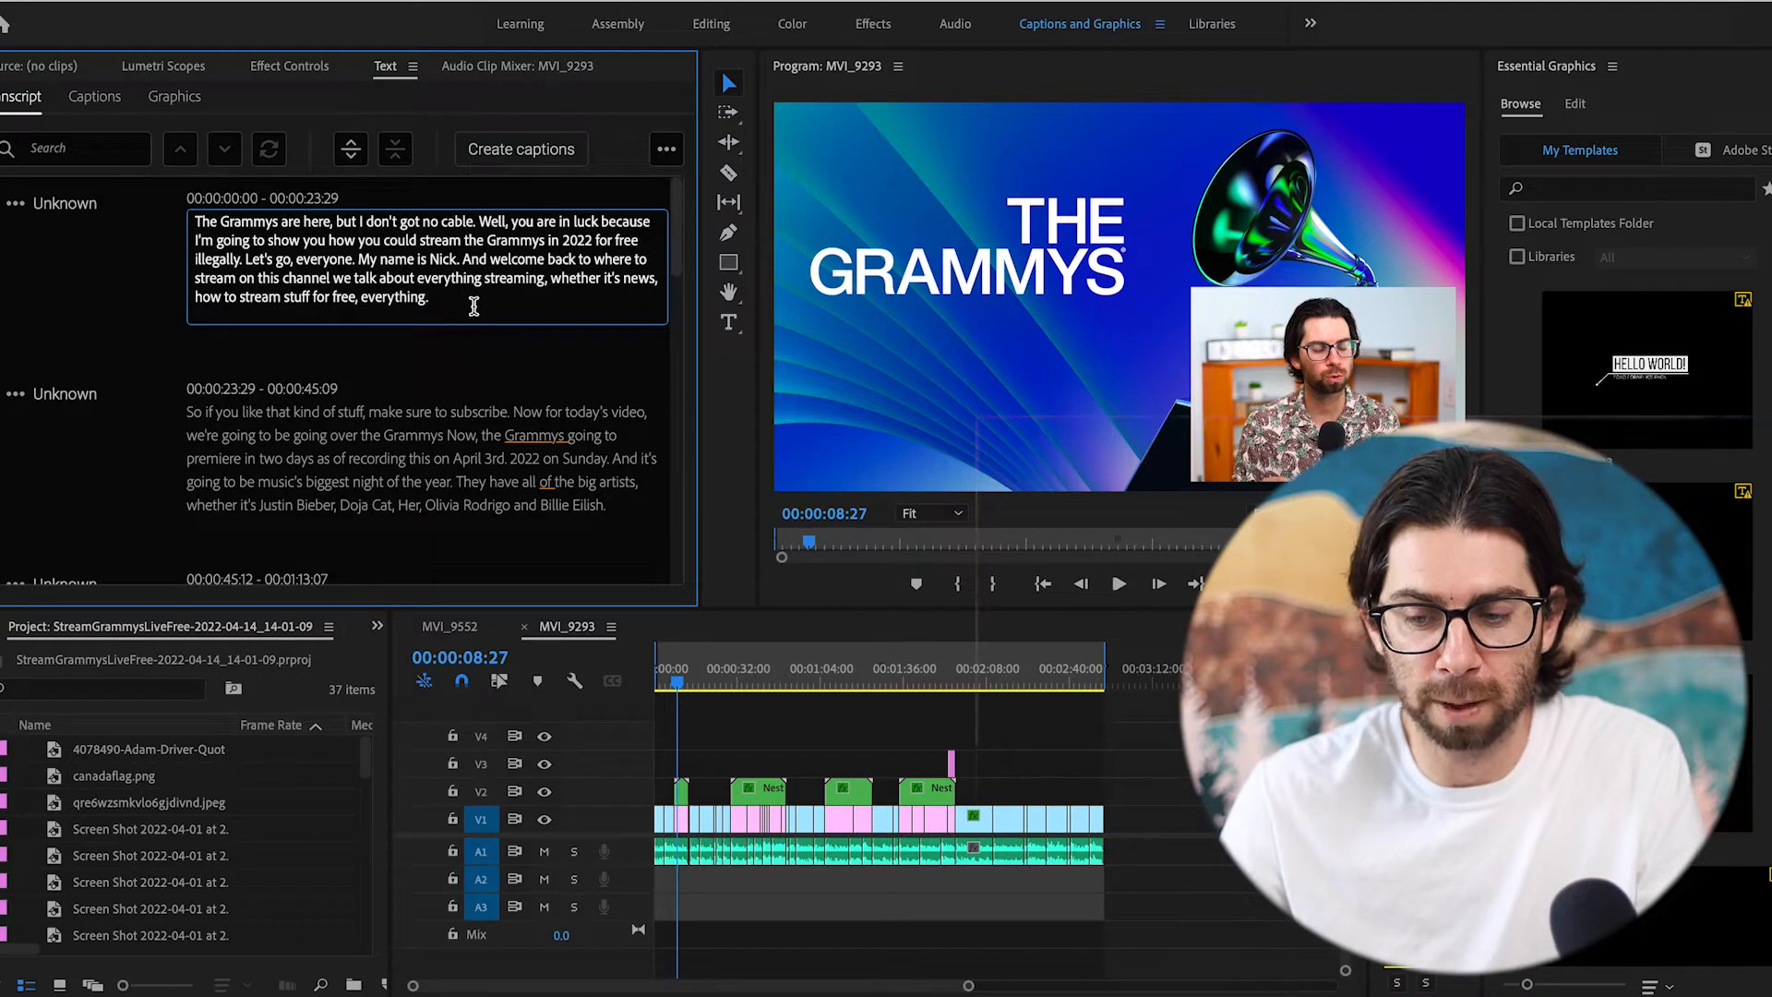
click(486, 415)
- Correct "Grammys going to" to "Grammy's going to" in the transcript's second paragraph
scroll(540, 443, down, 2)
click(540, 442)
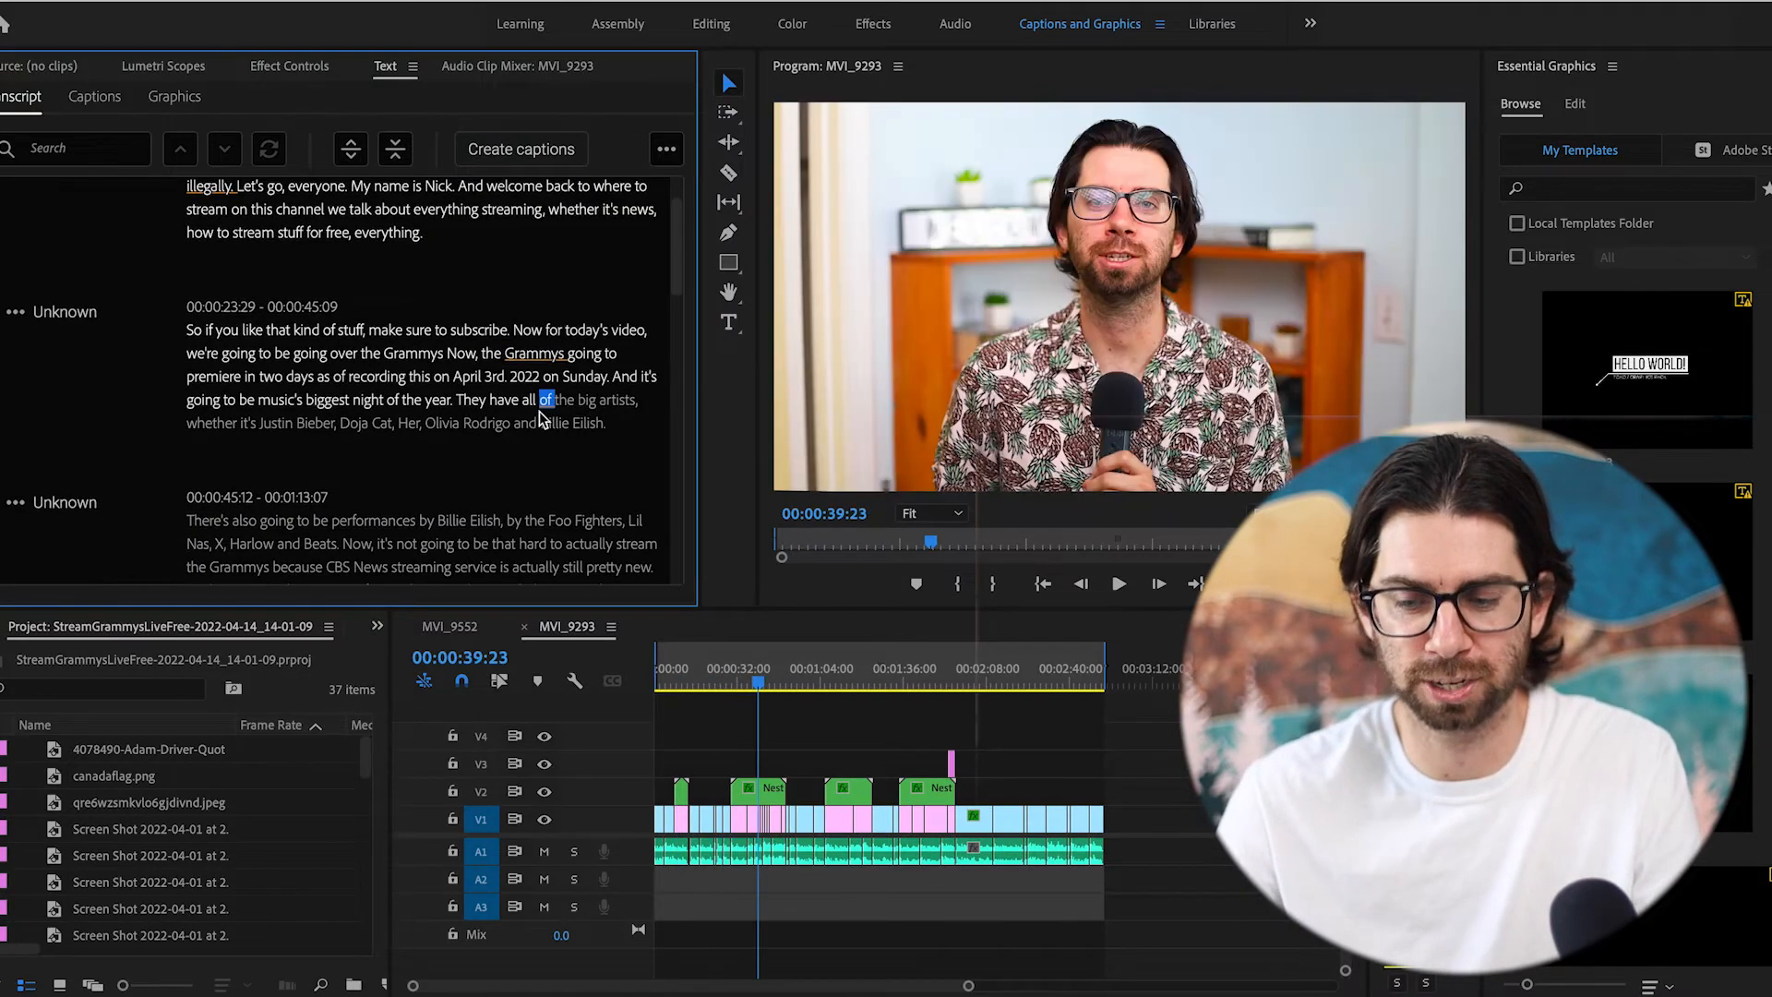
double_click(536, 354)
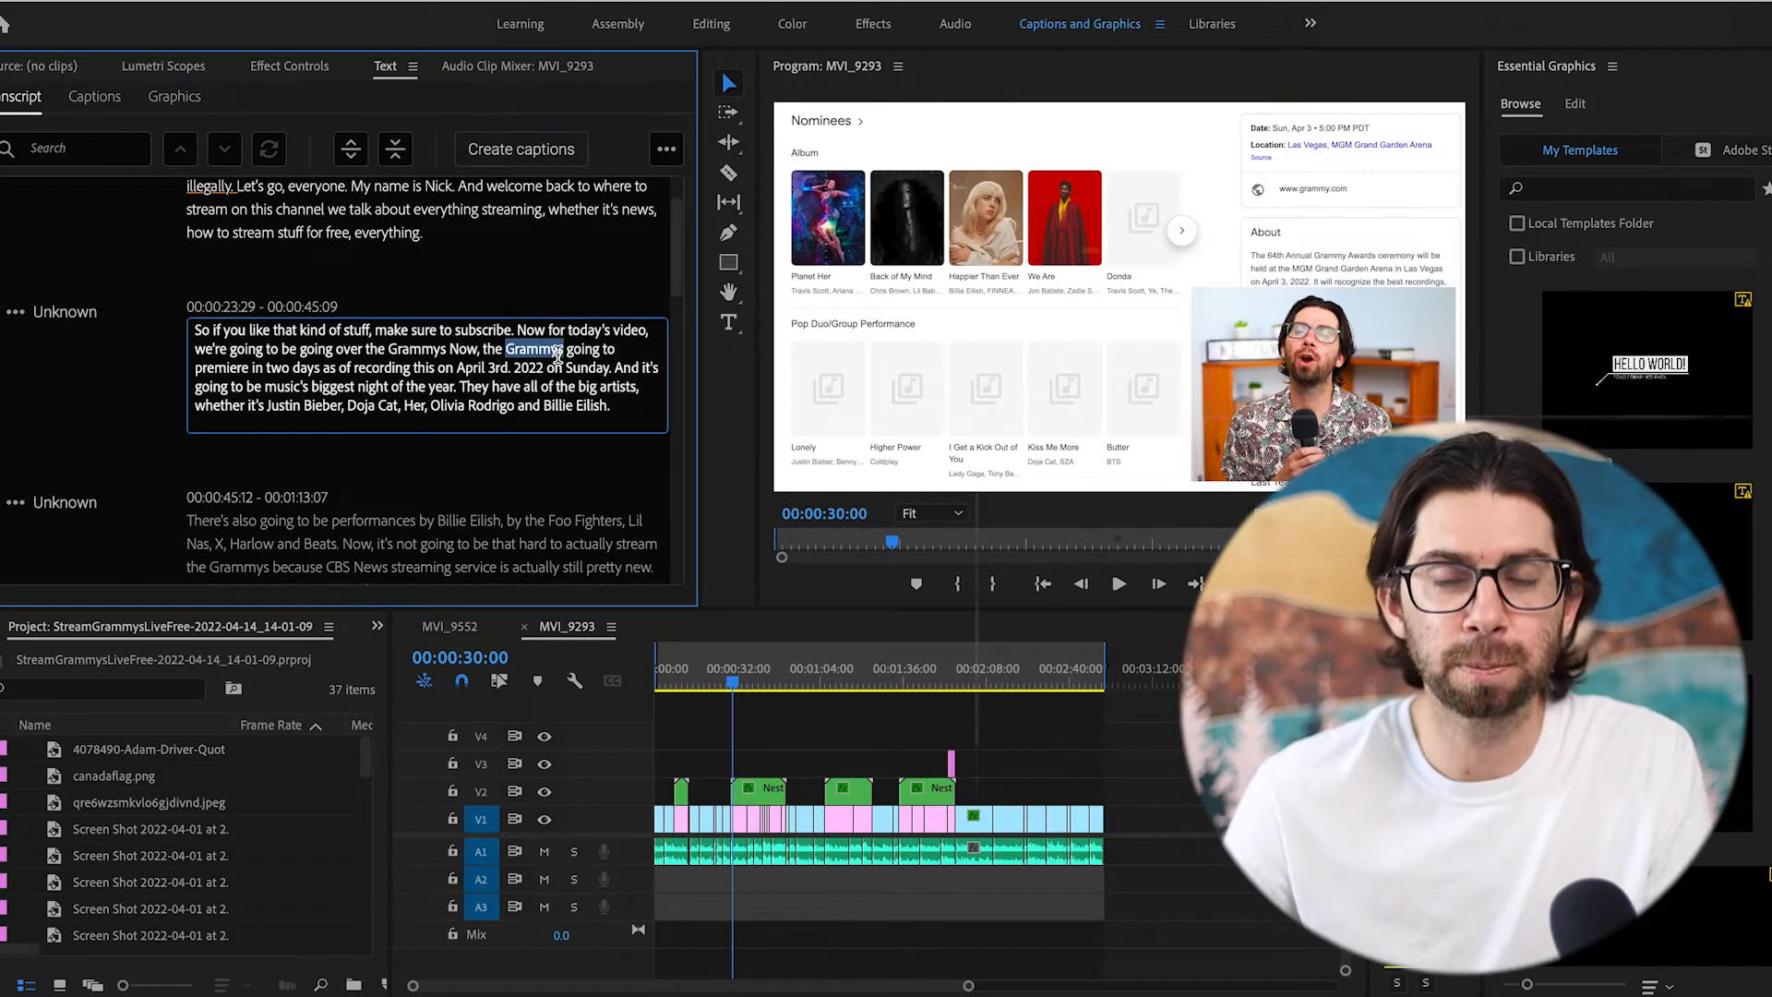
click(559, 354)
text(')
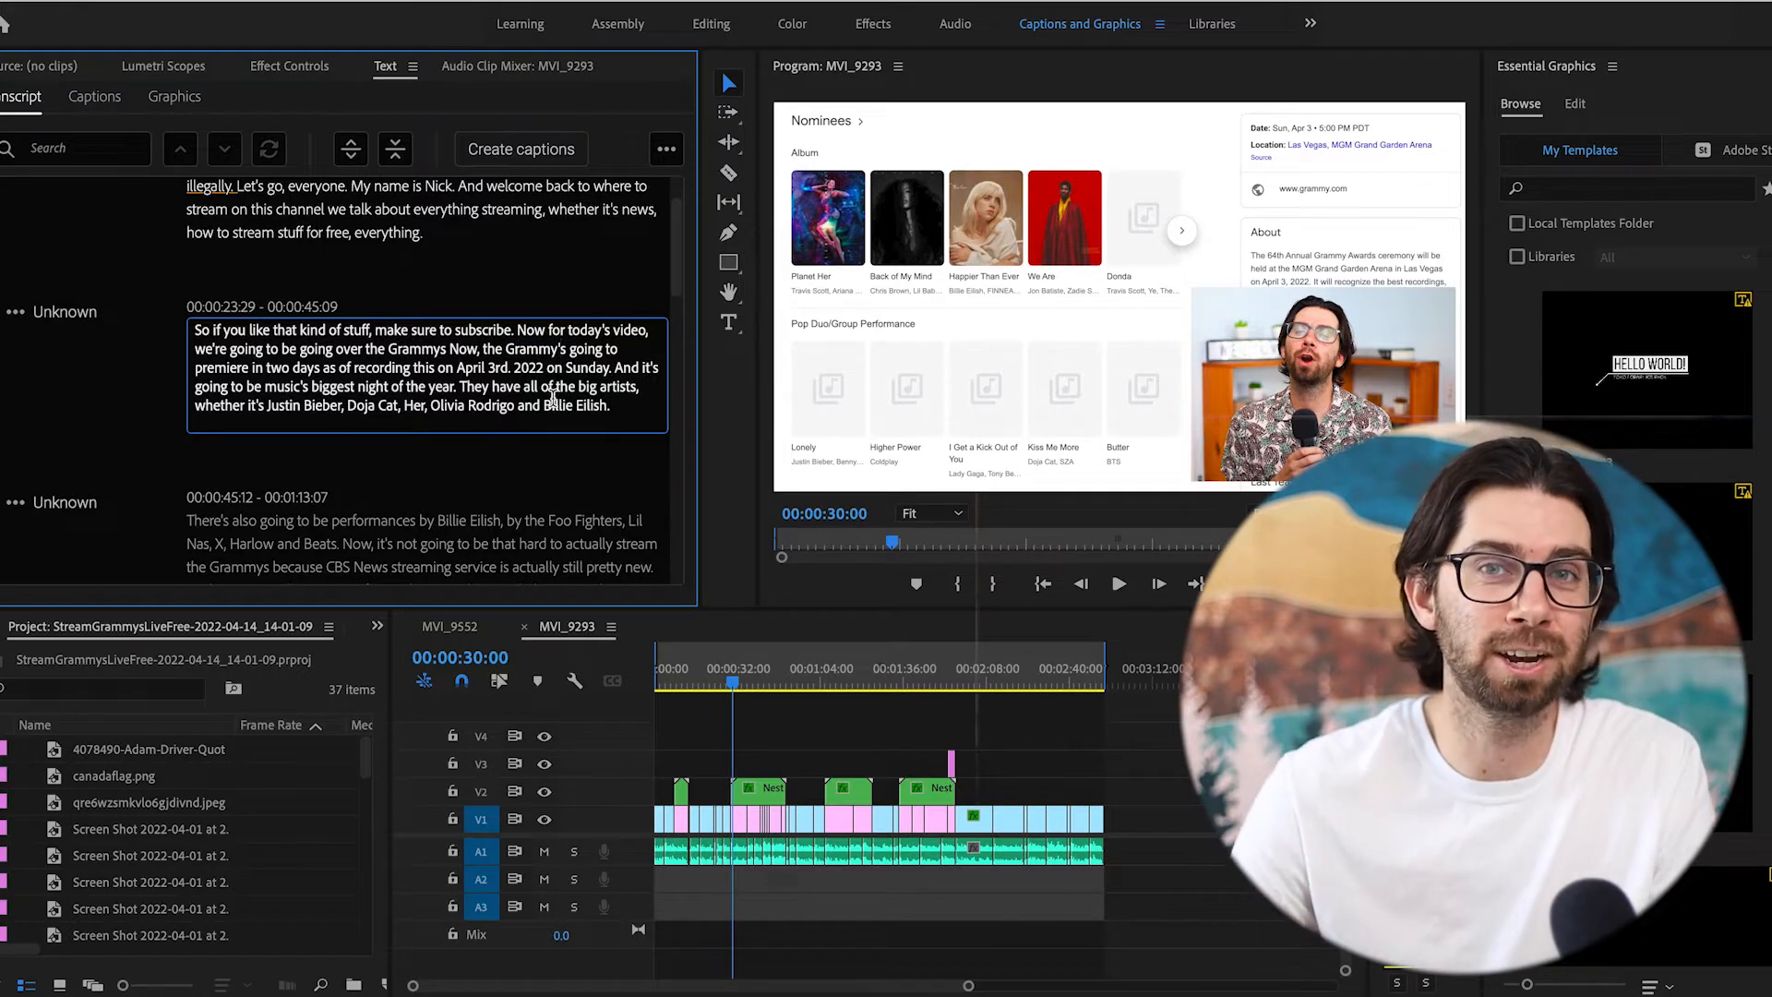
click(533, 449)
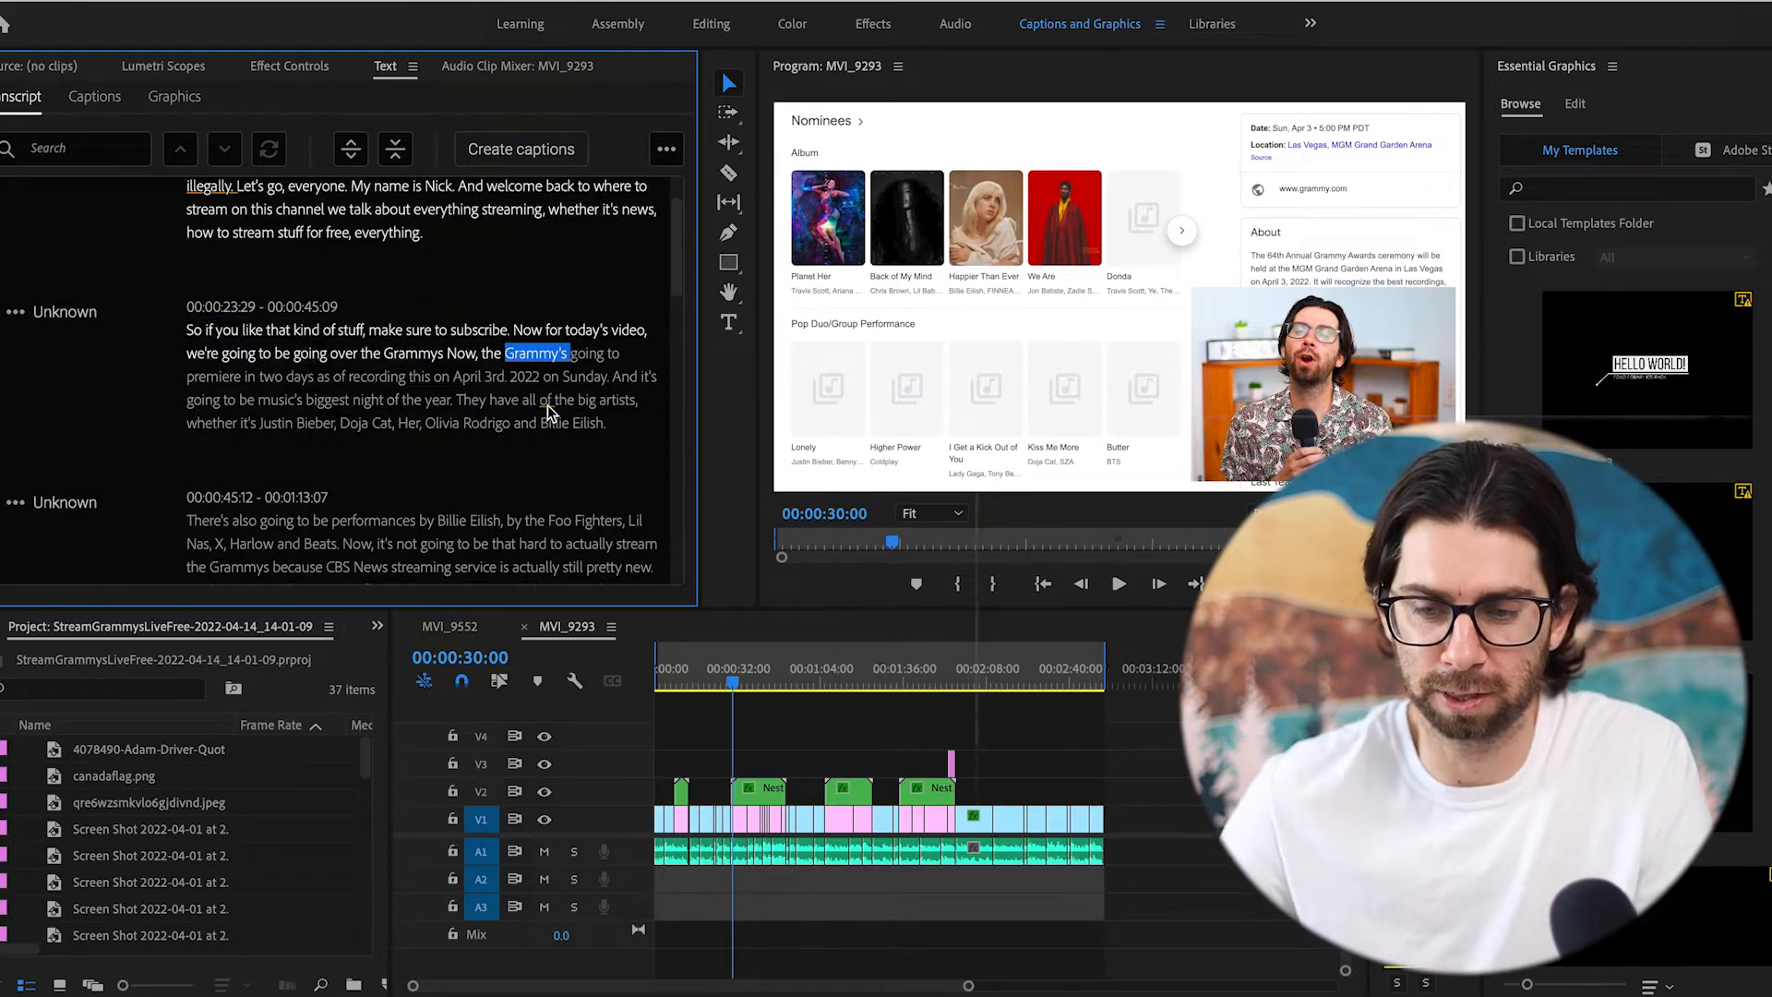
- Play the opening seconds of the sequence from its start to check the spoken words against the transcript
click(546, 405)
scroll(337, 262, up, 2)
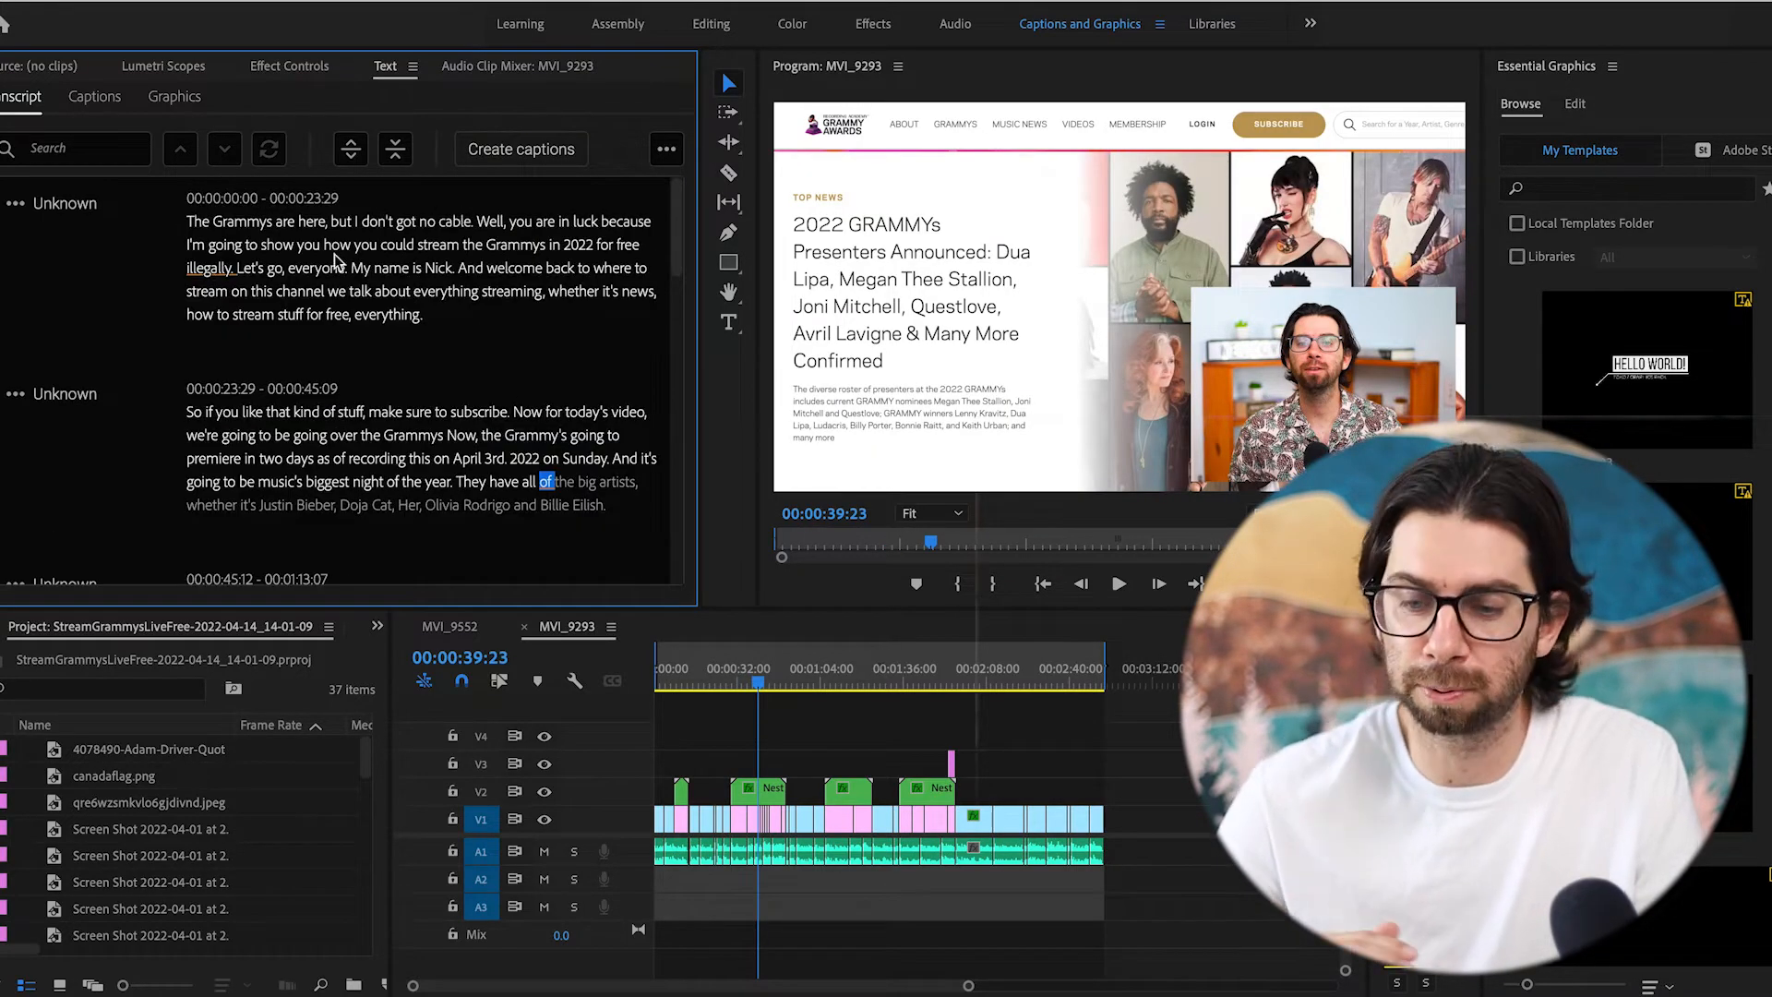
key(Home)
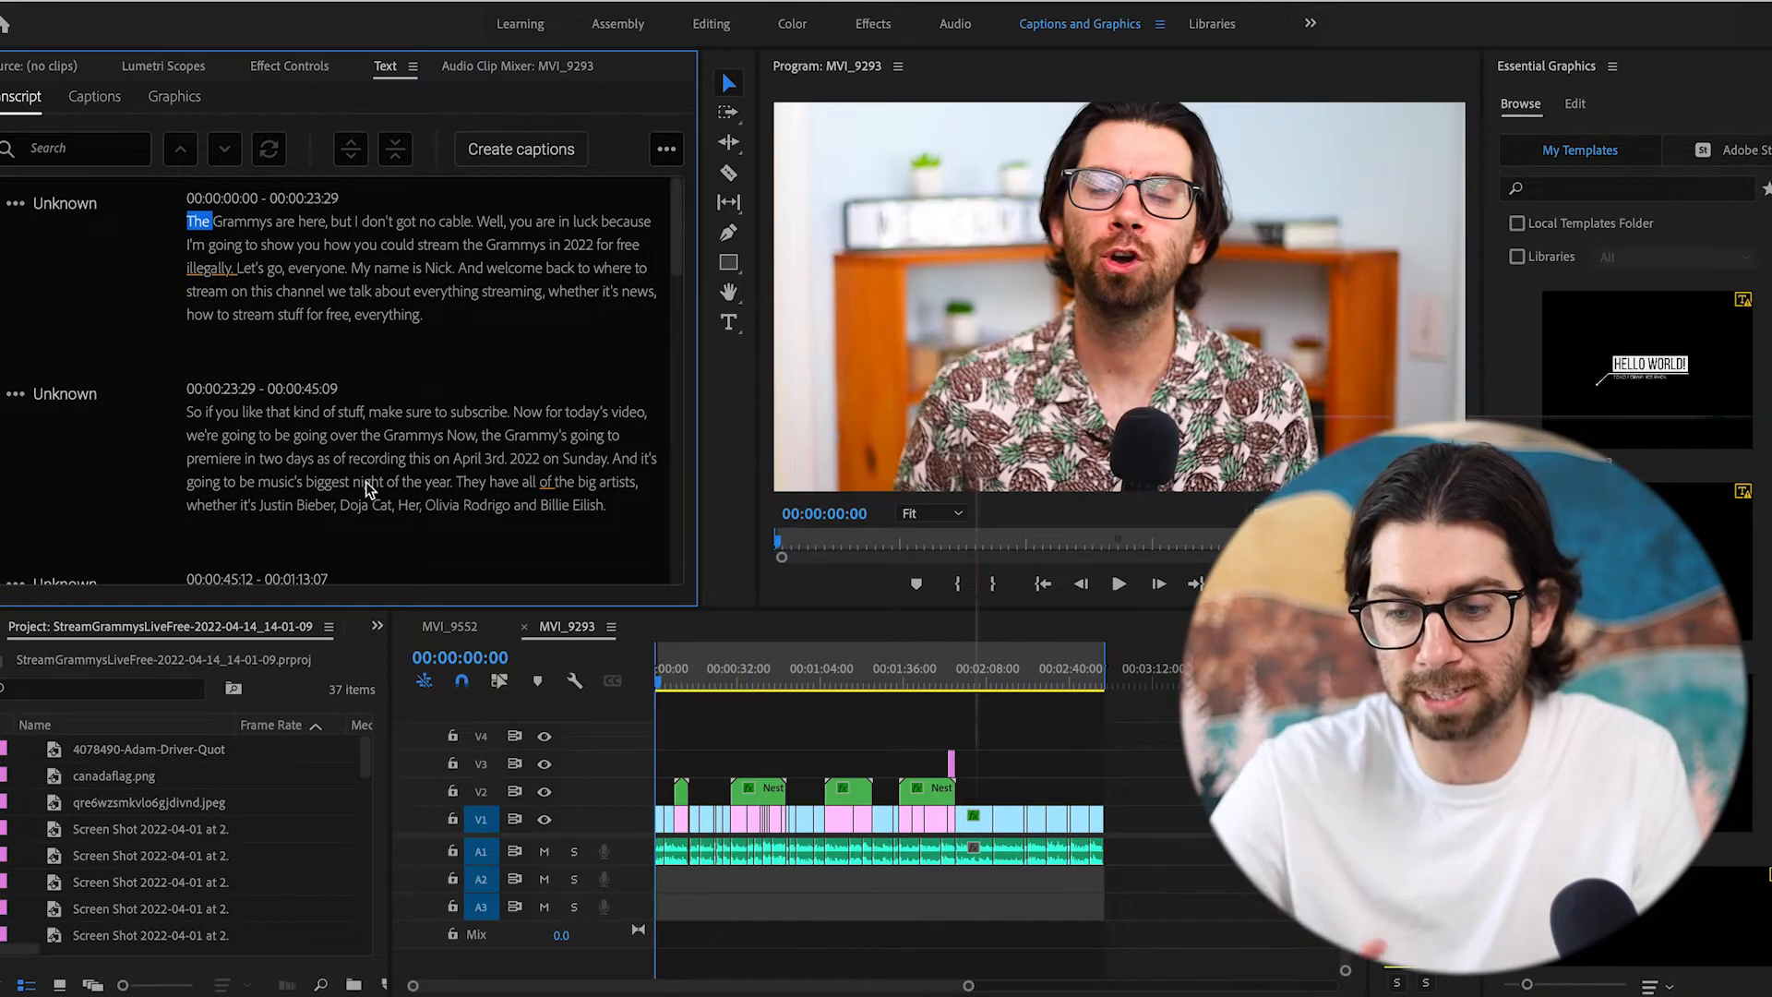
key(space)
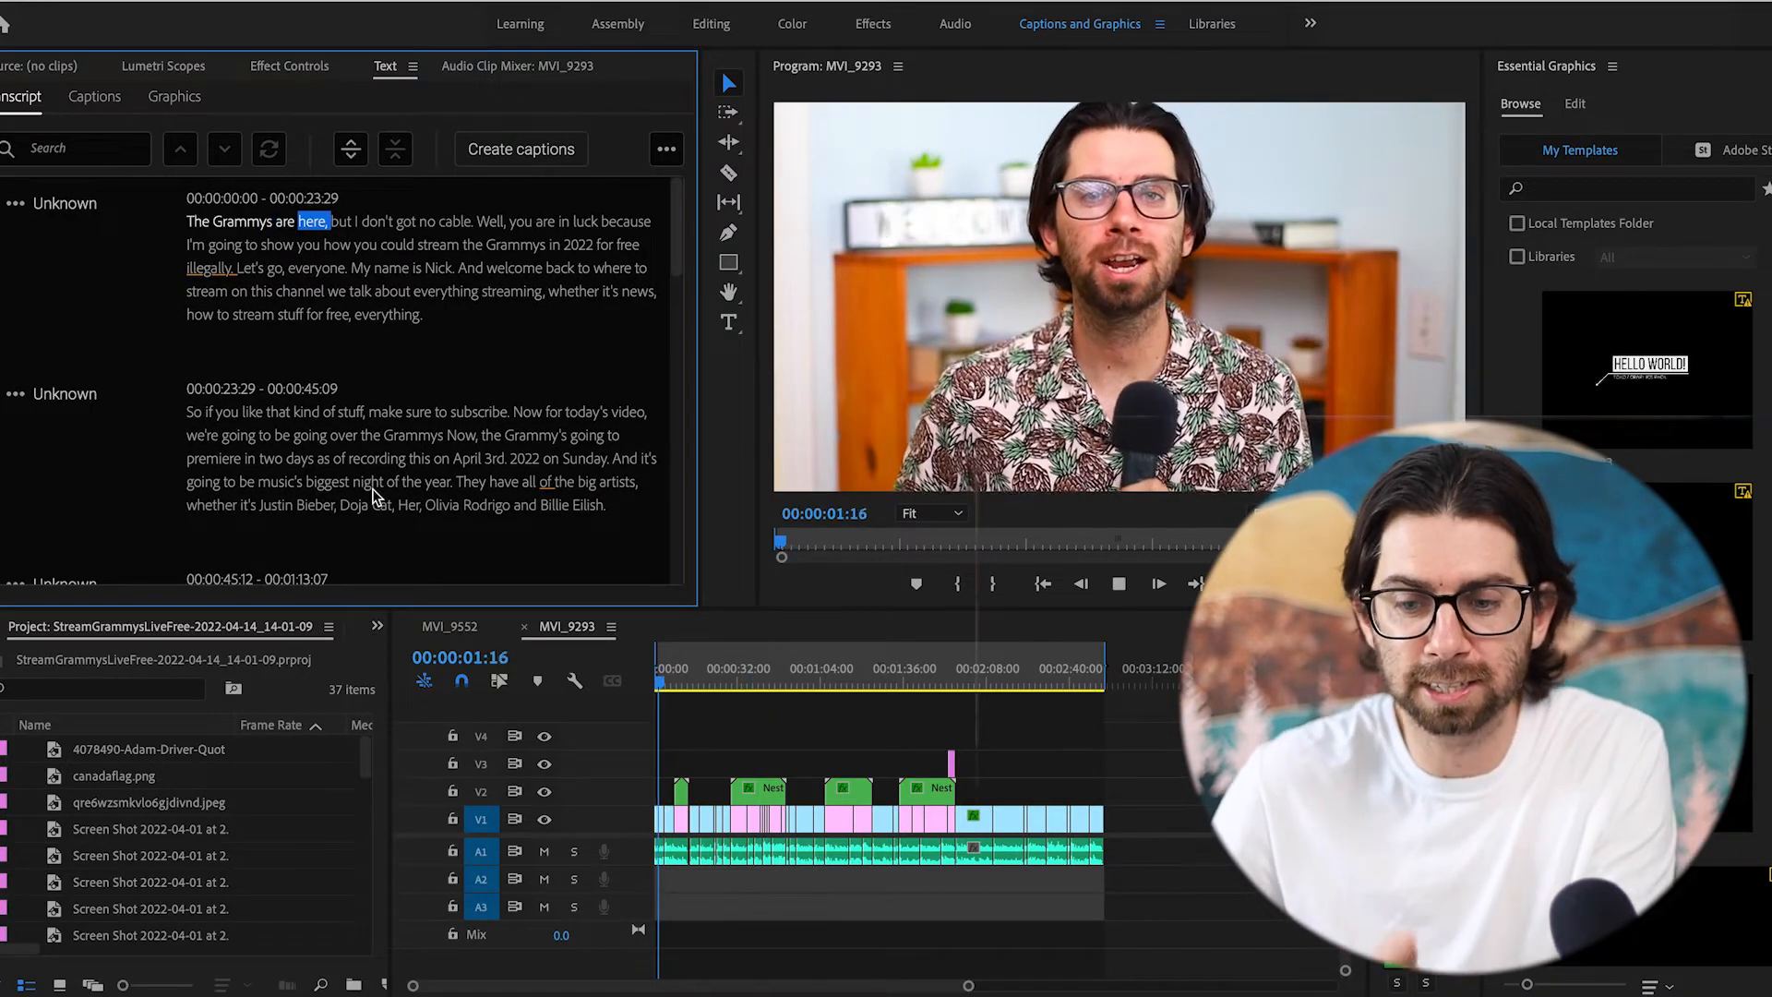
key(space)
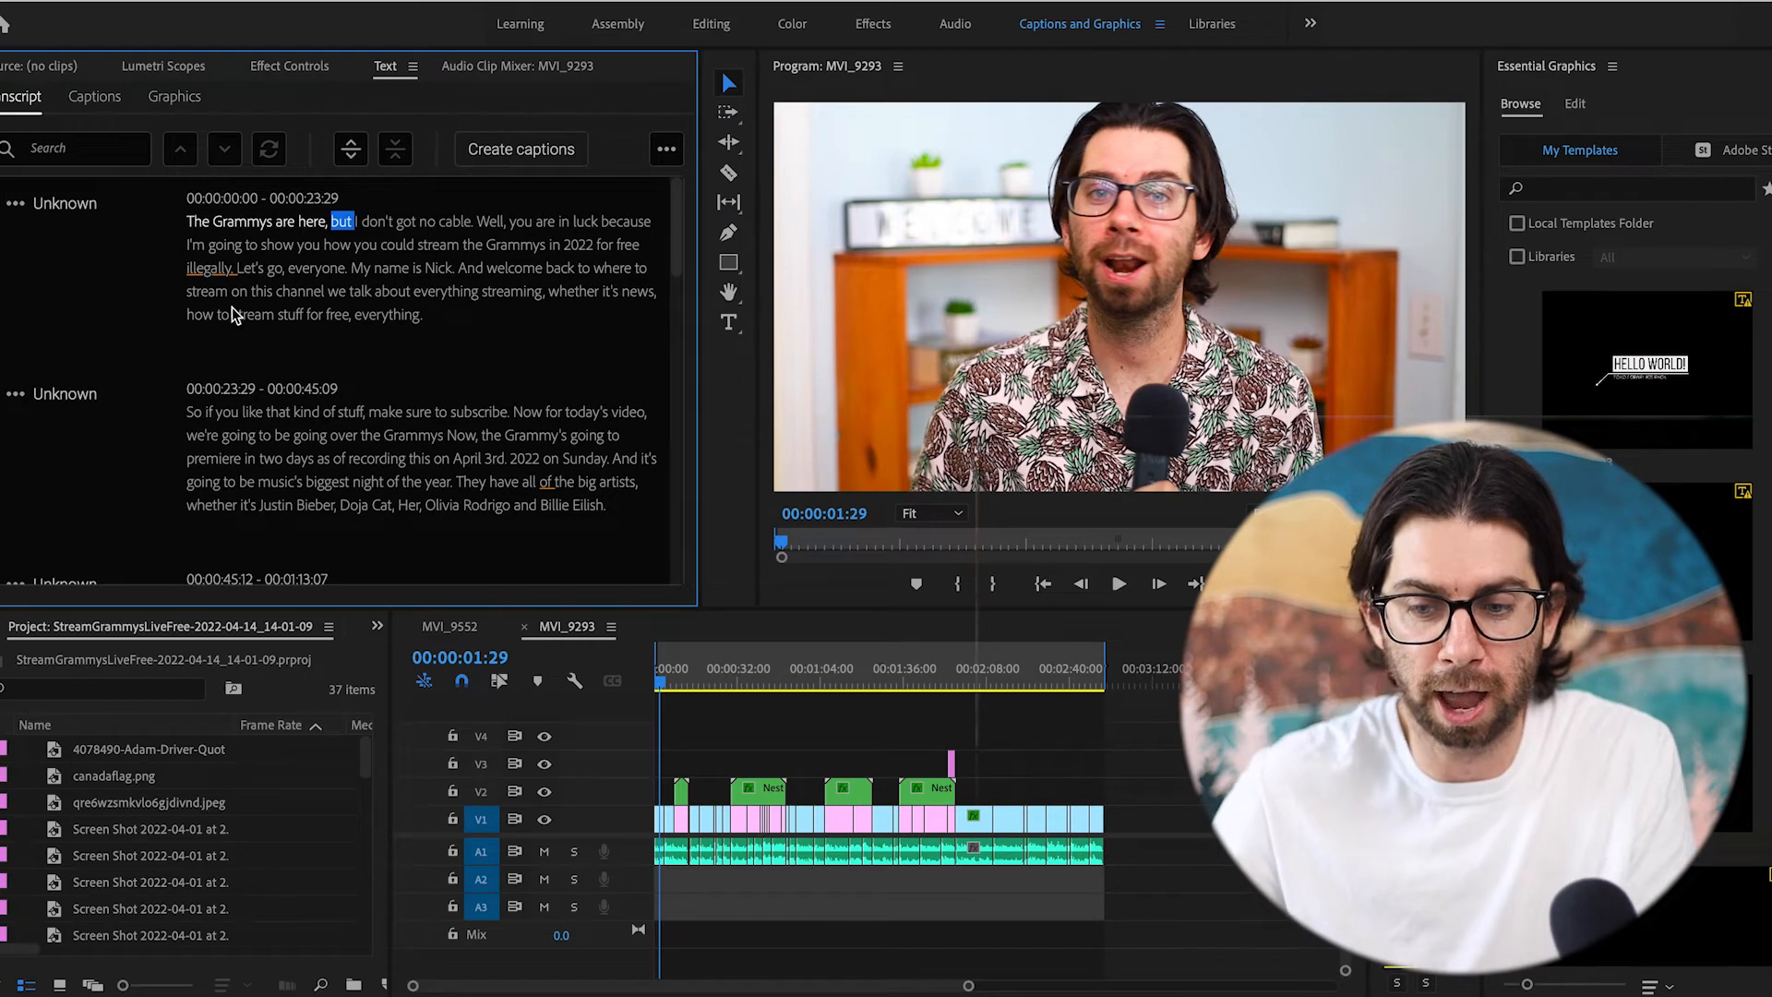
- Inspect the first transcript paragraph's closing line and skim the remaining paragraphs for transcription errors
double_click(293, 315)
text(stuff)
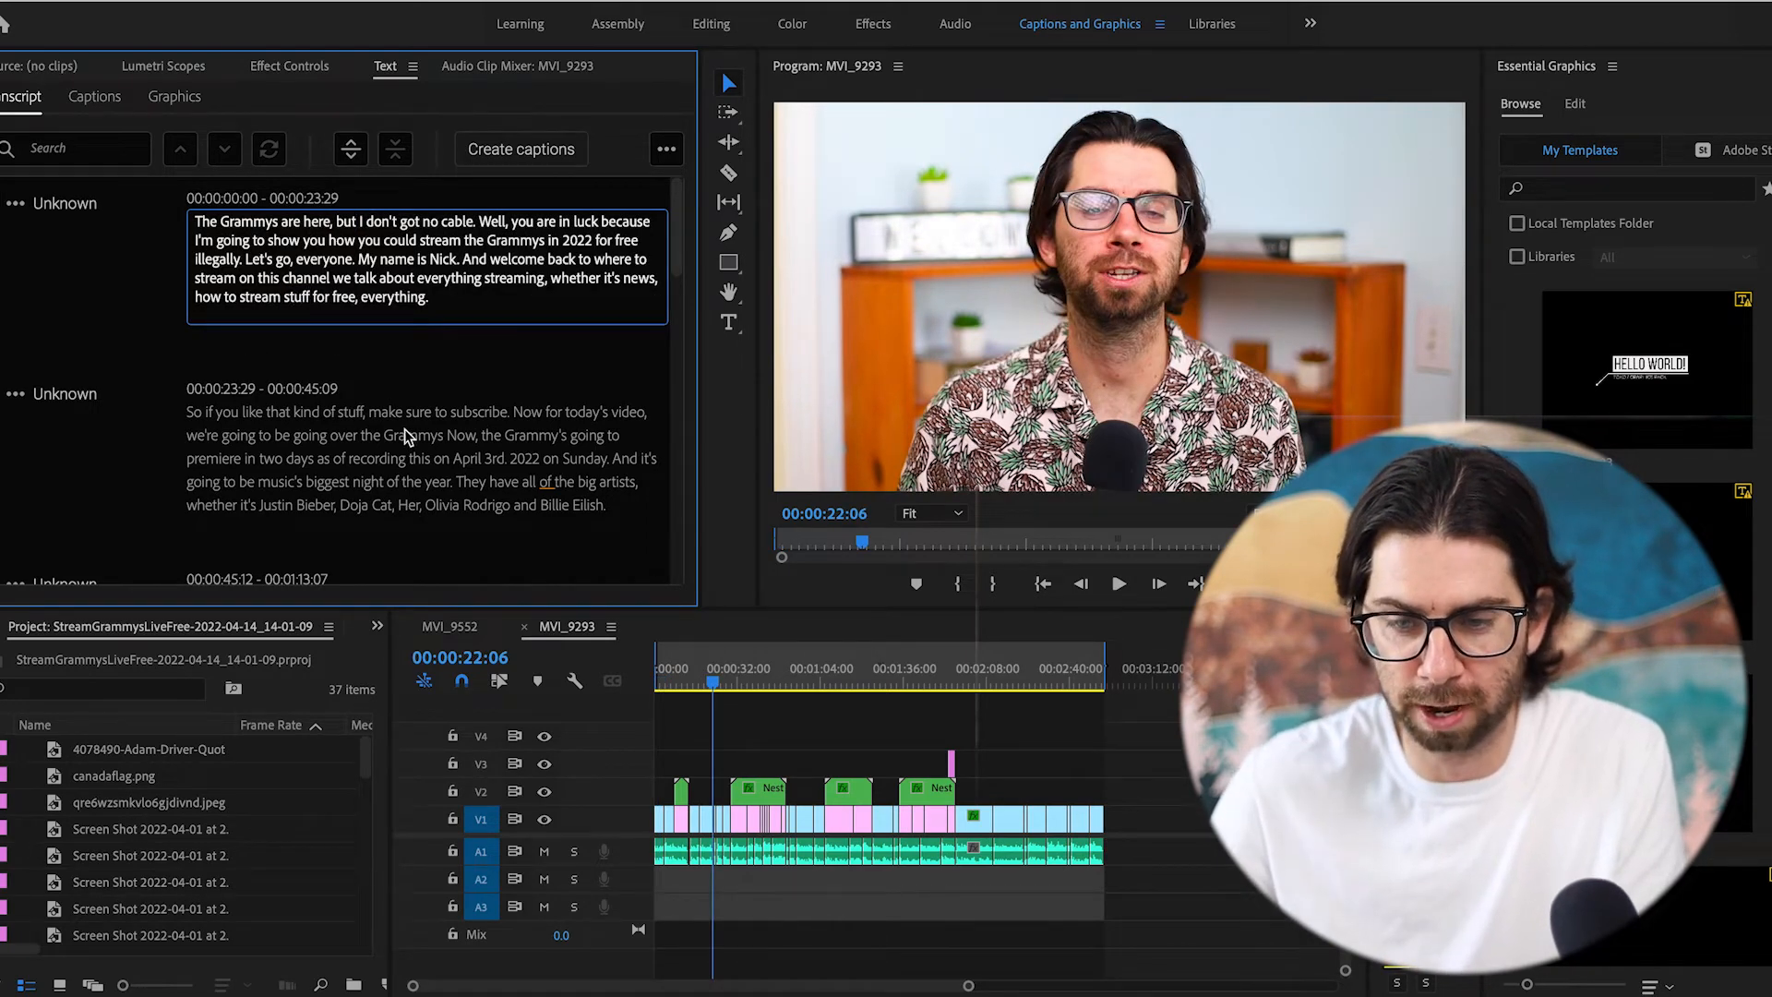
click(404, 436)
scroll(462, 313, down, 3)
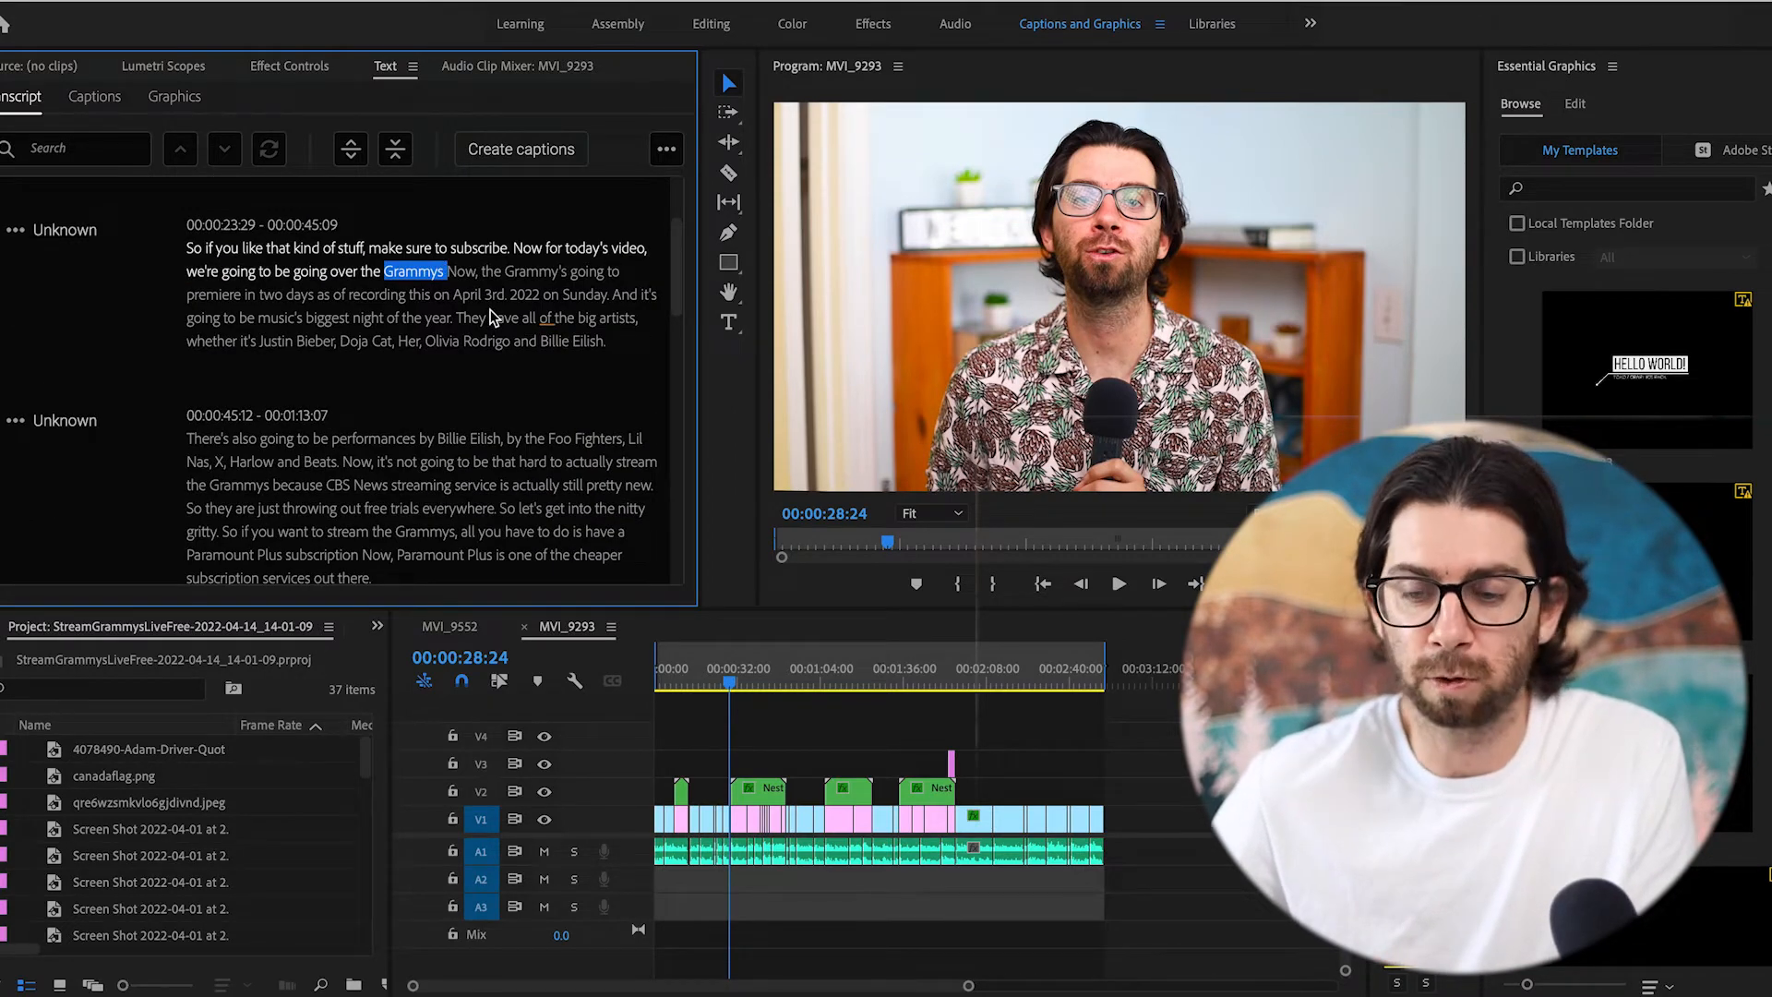
scroll(491, 317, down, 15)
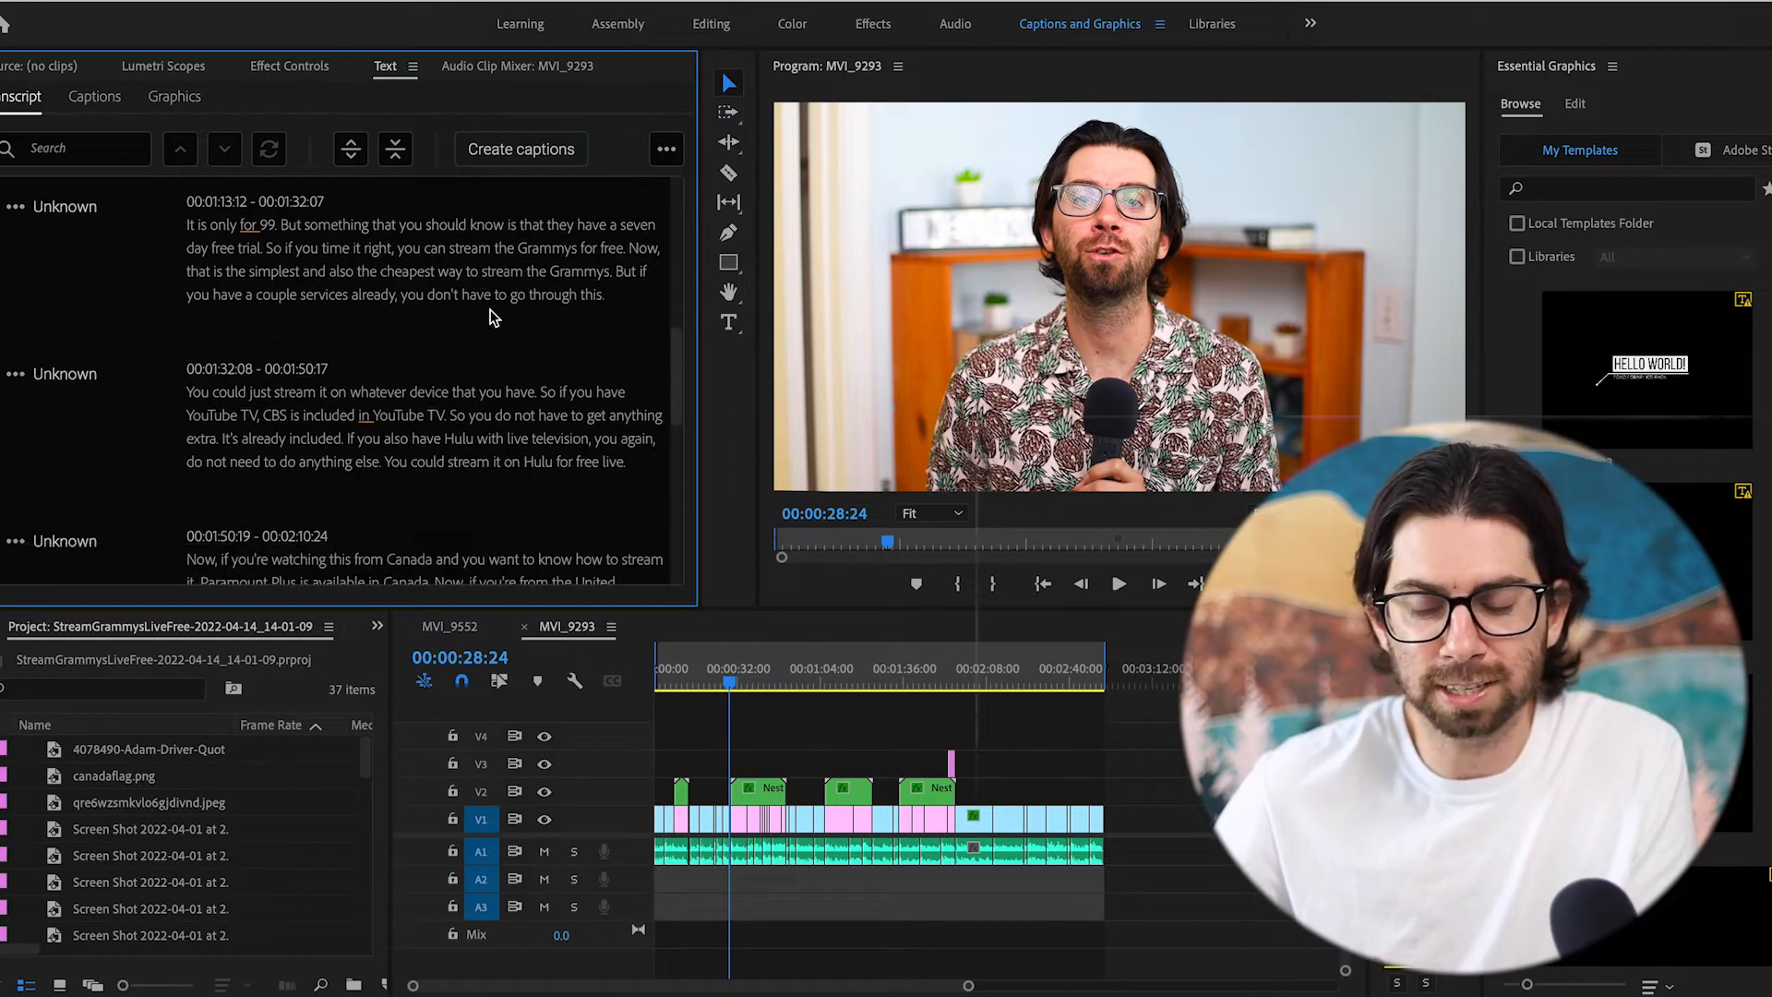
scroll(491, 317, up, 15)
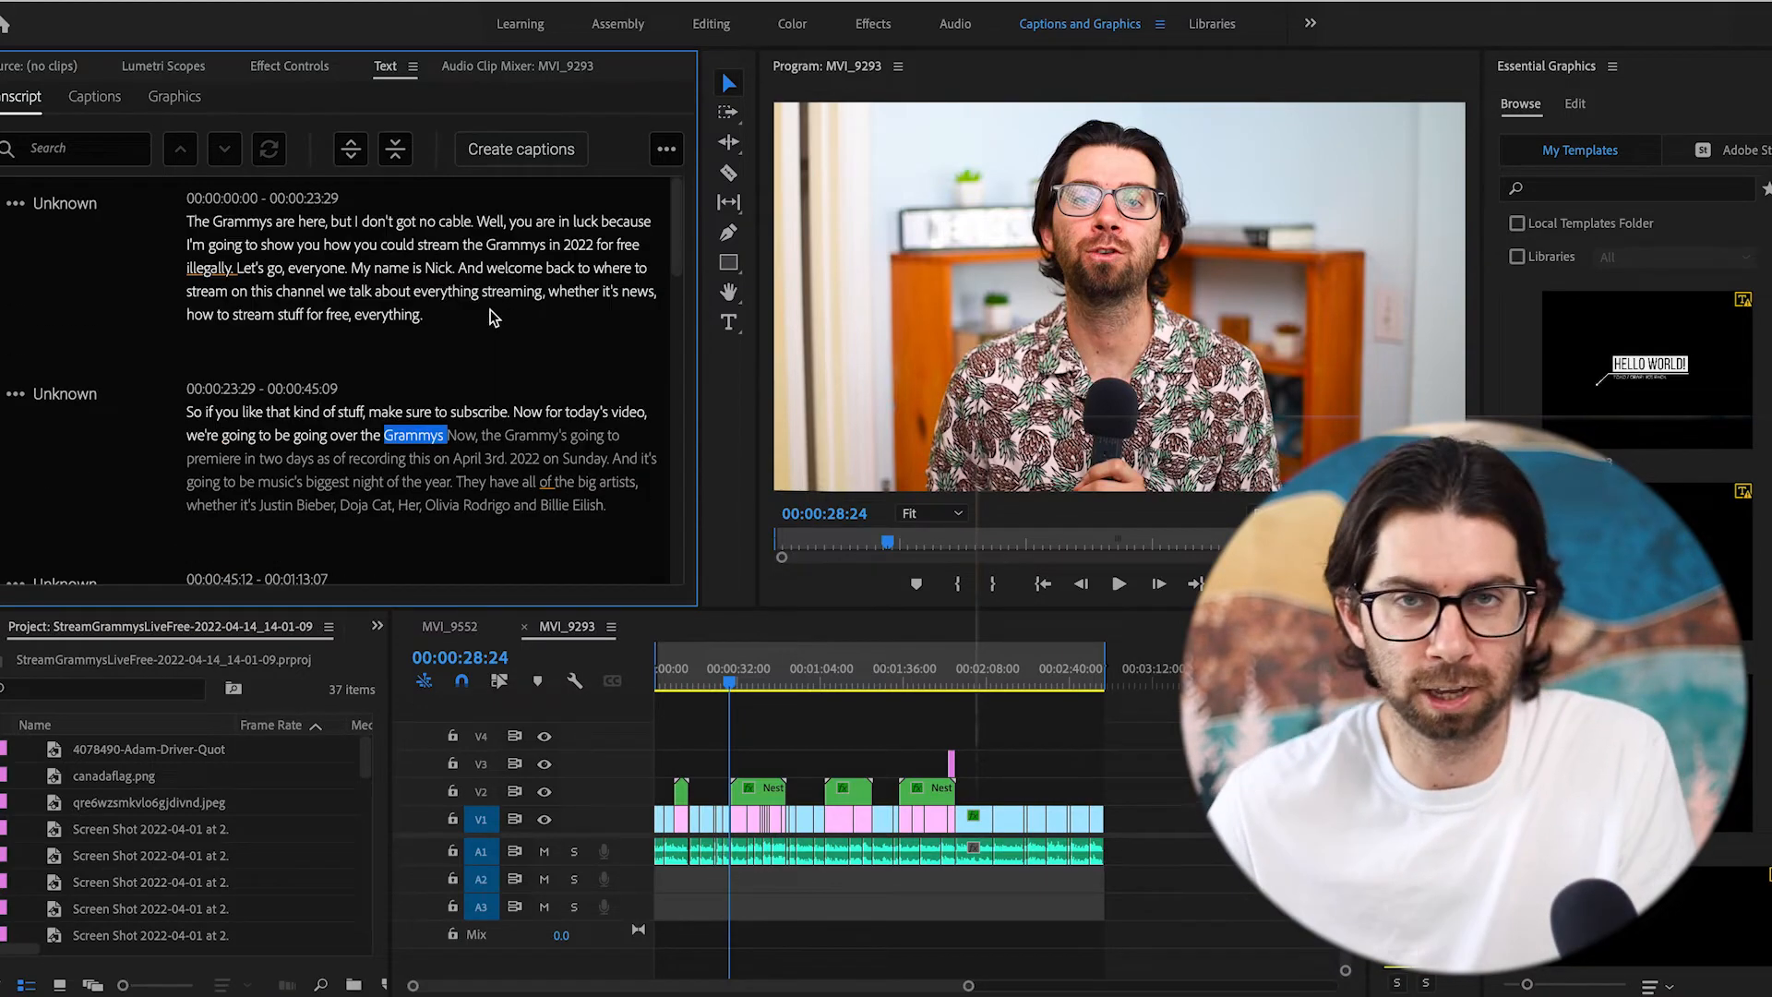
scroll(491, 317, down, 10)
scroll(491, 317, up, 10)
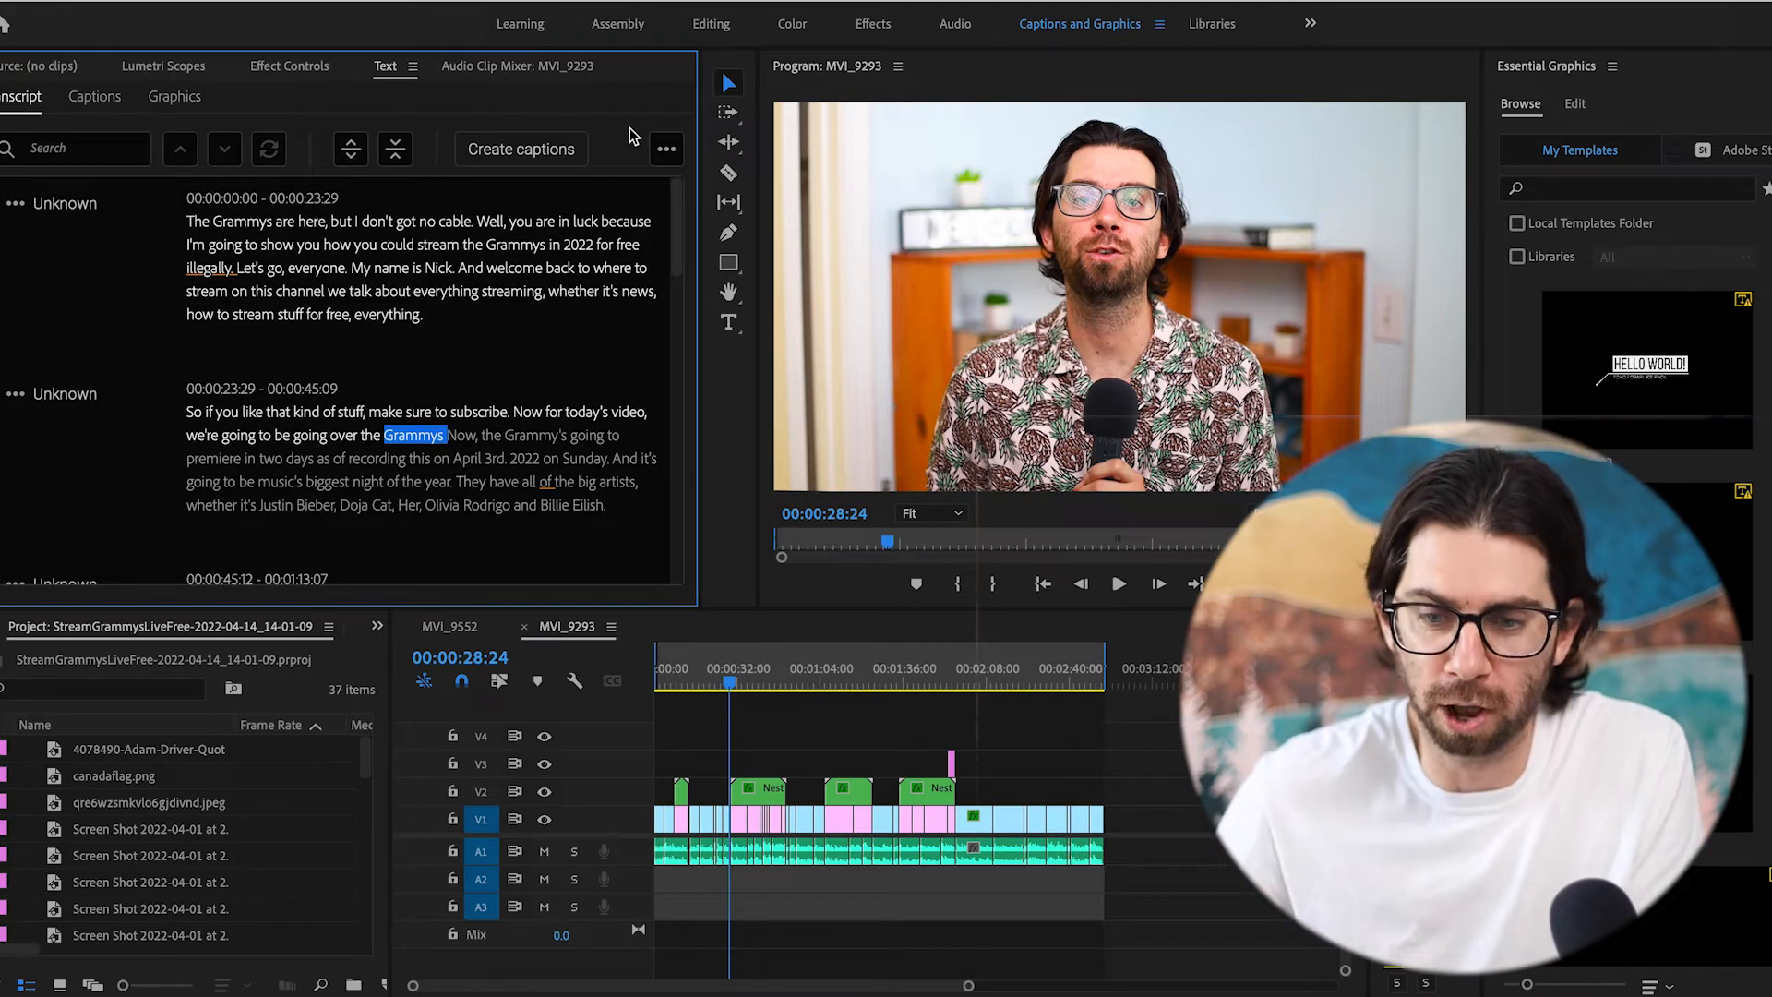
- Create captions from the sequence transcript with the Subtitle default preset, Subtitle format, no style, 42-character maximum, 3-second minimum duration, and double lines
click(548, 152)
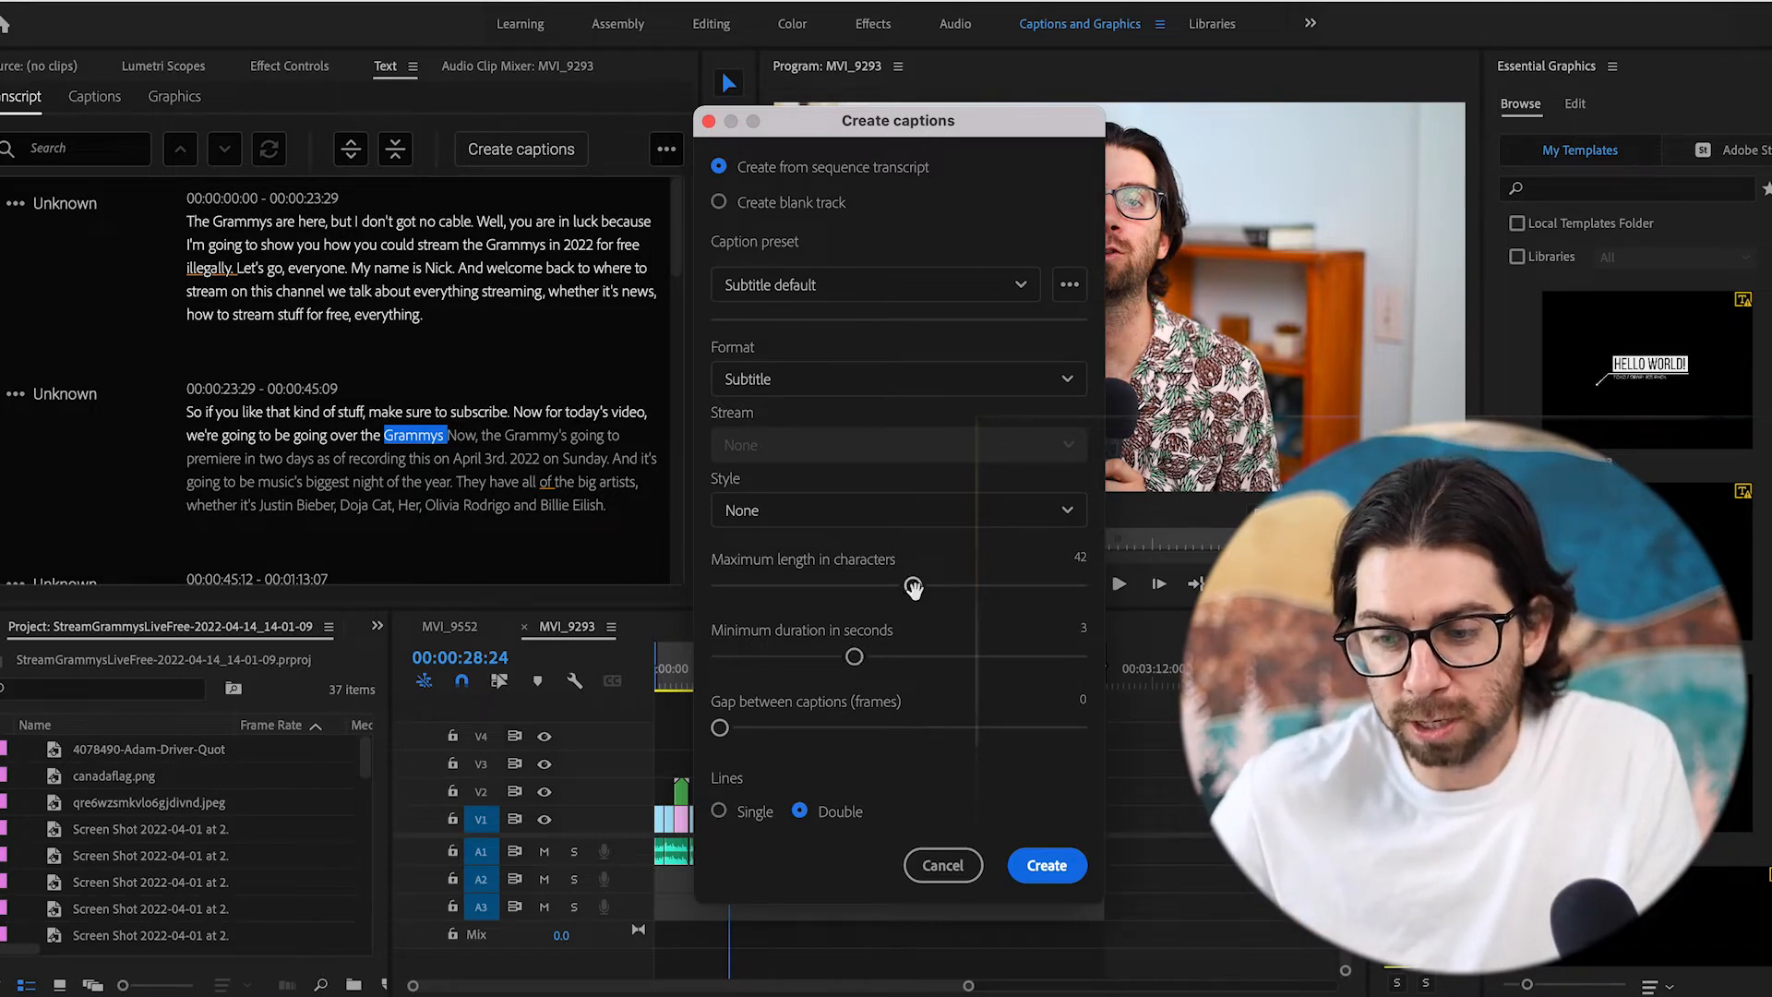
click(879, 515)
click(863, 503)
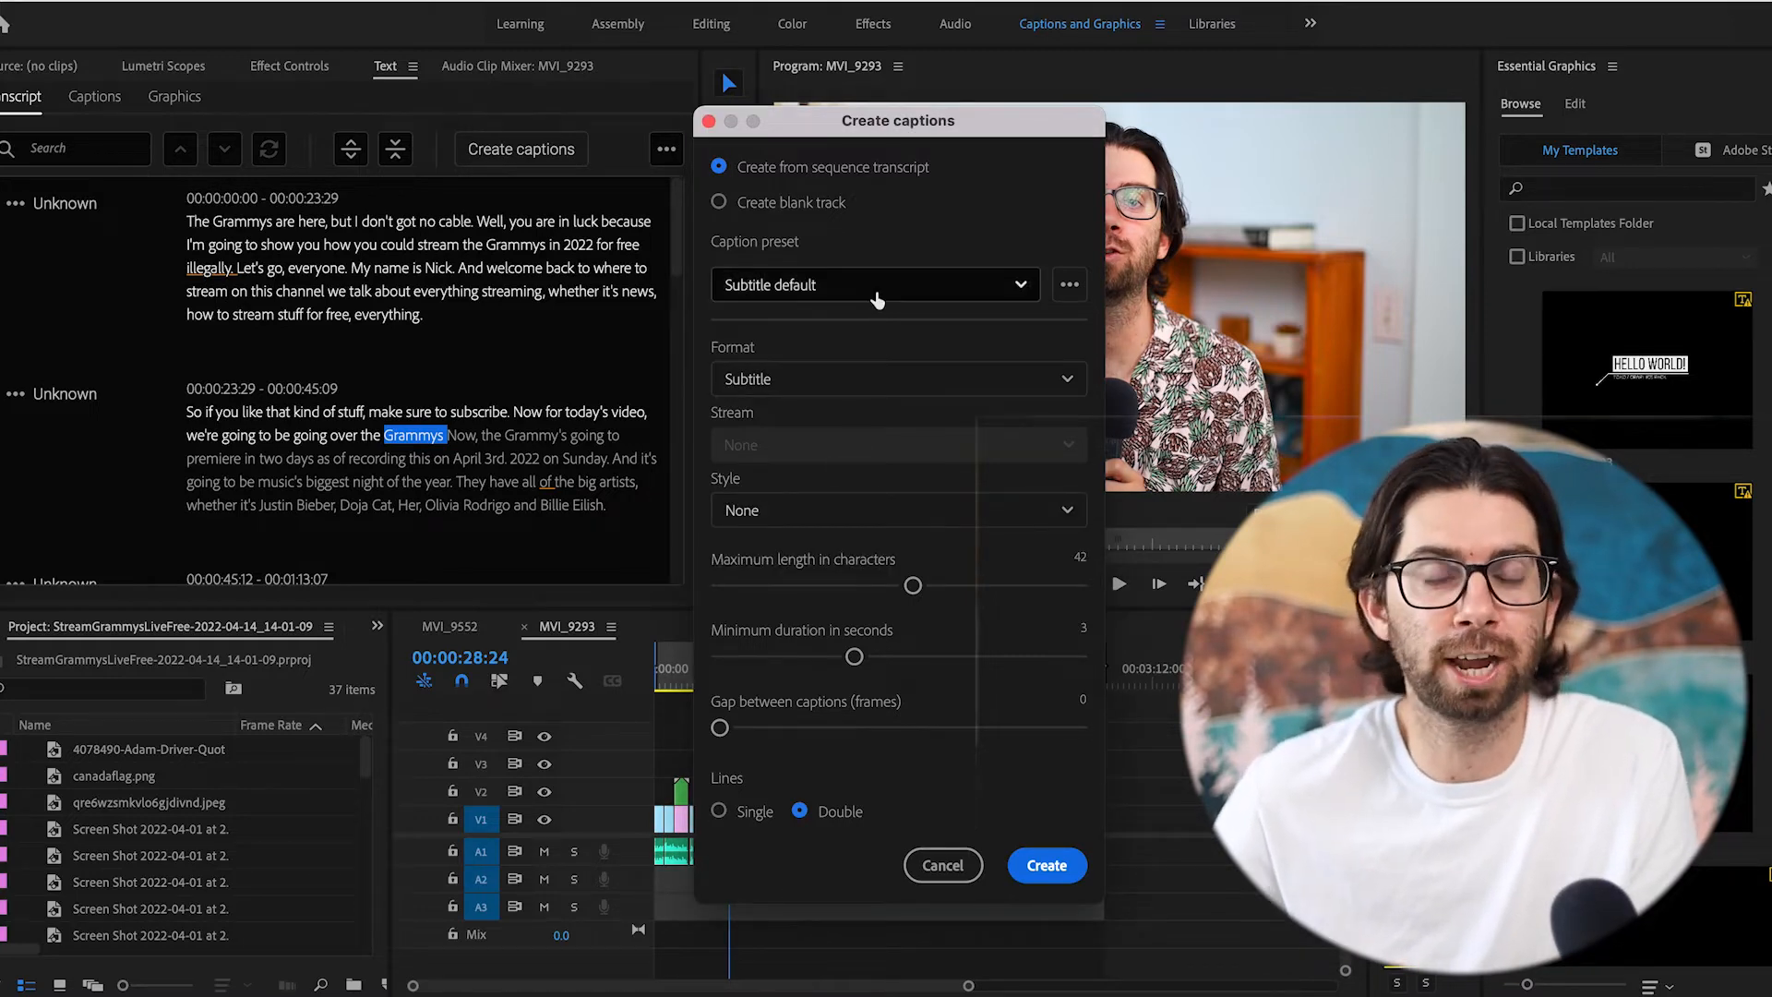
click(877, 381)
click(873, 341)
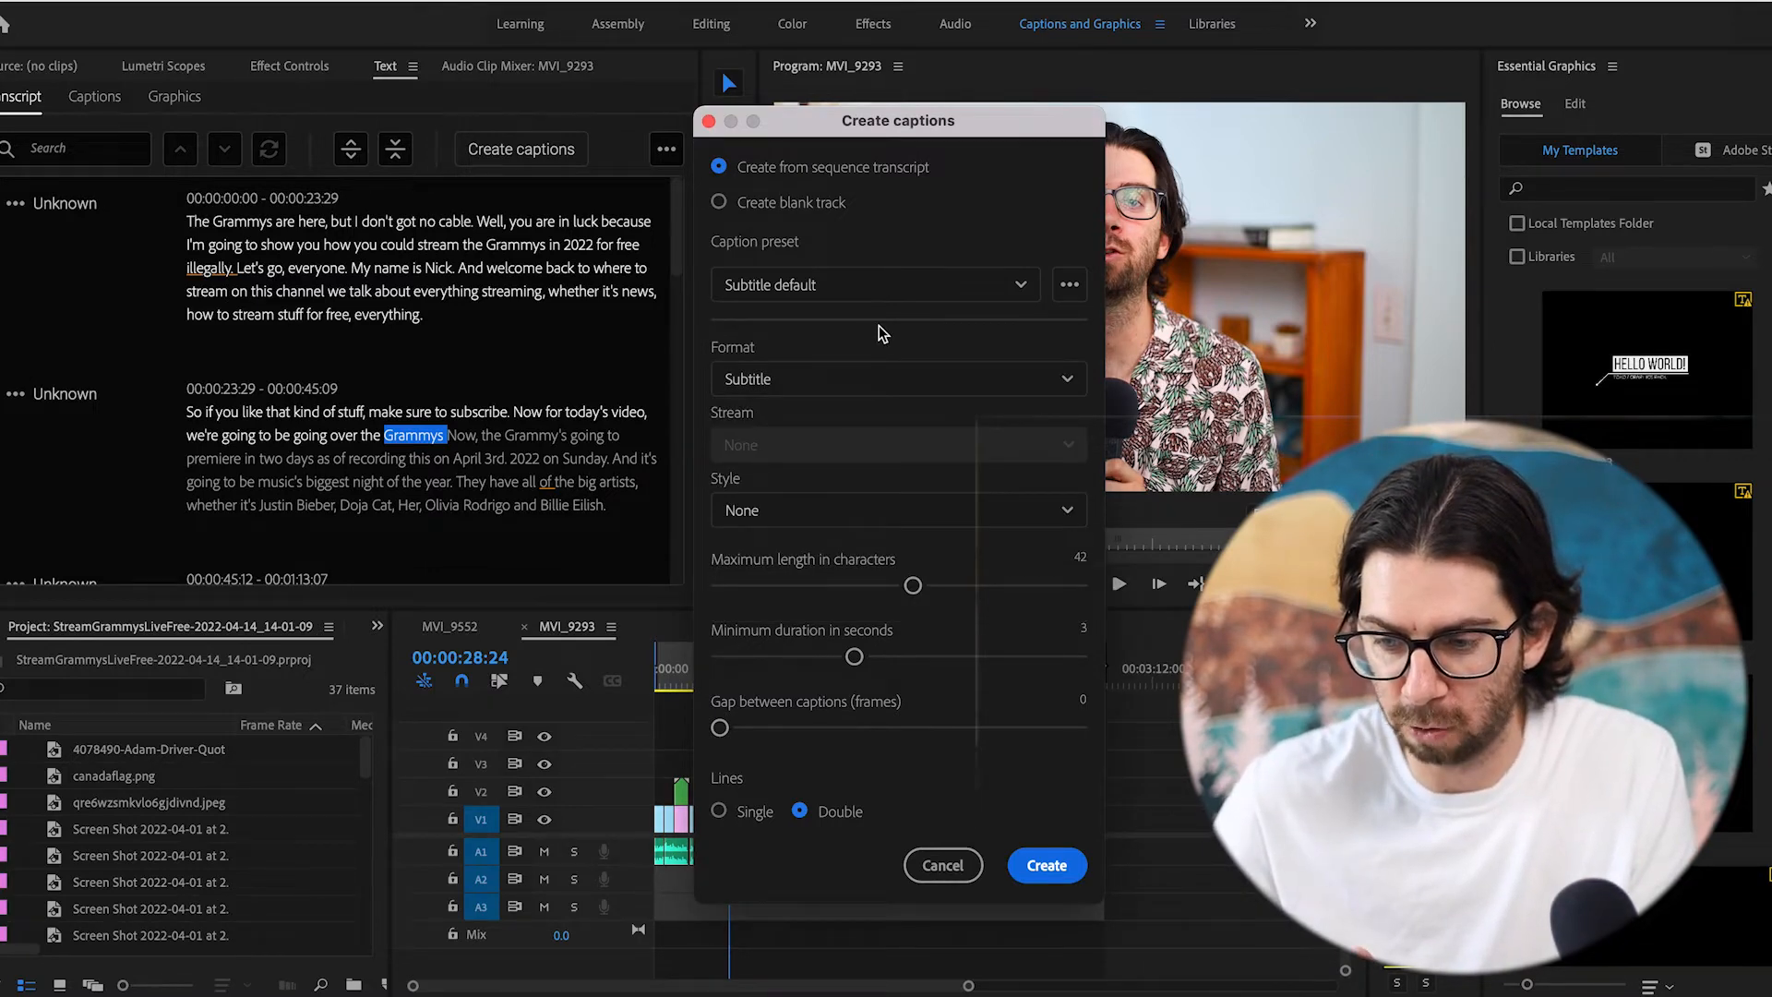
click(1060, 513)
click(1005, 491)
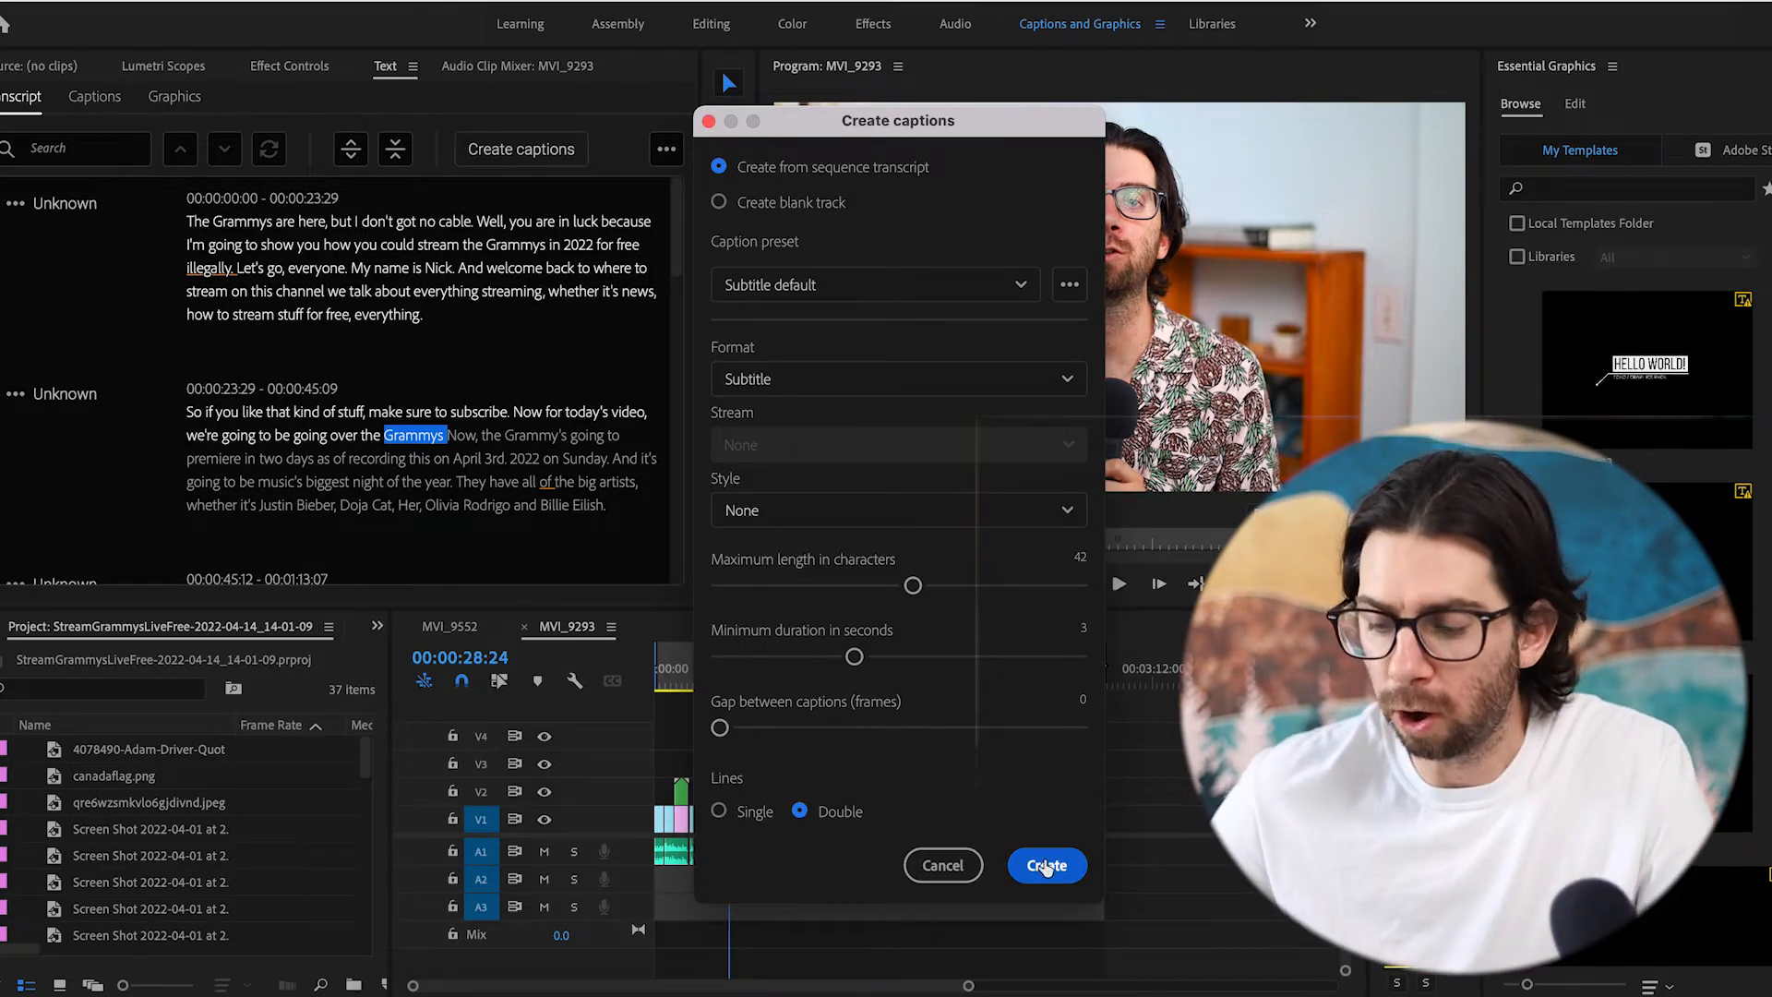
click(1046, 867)
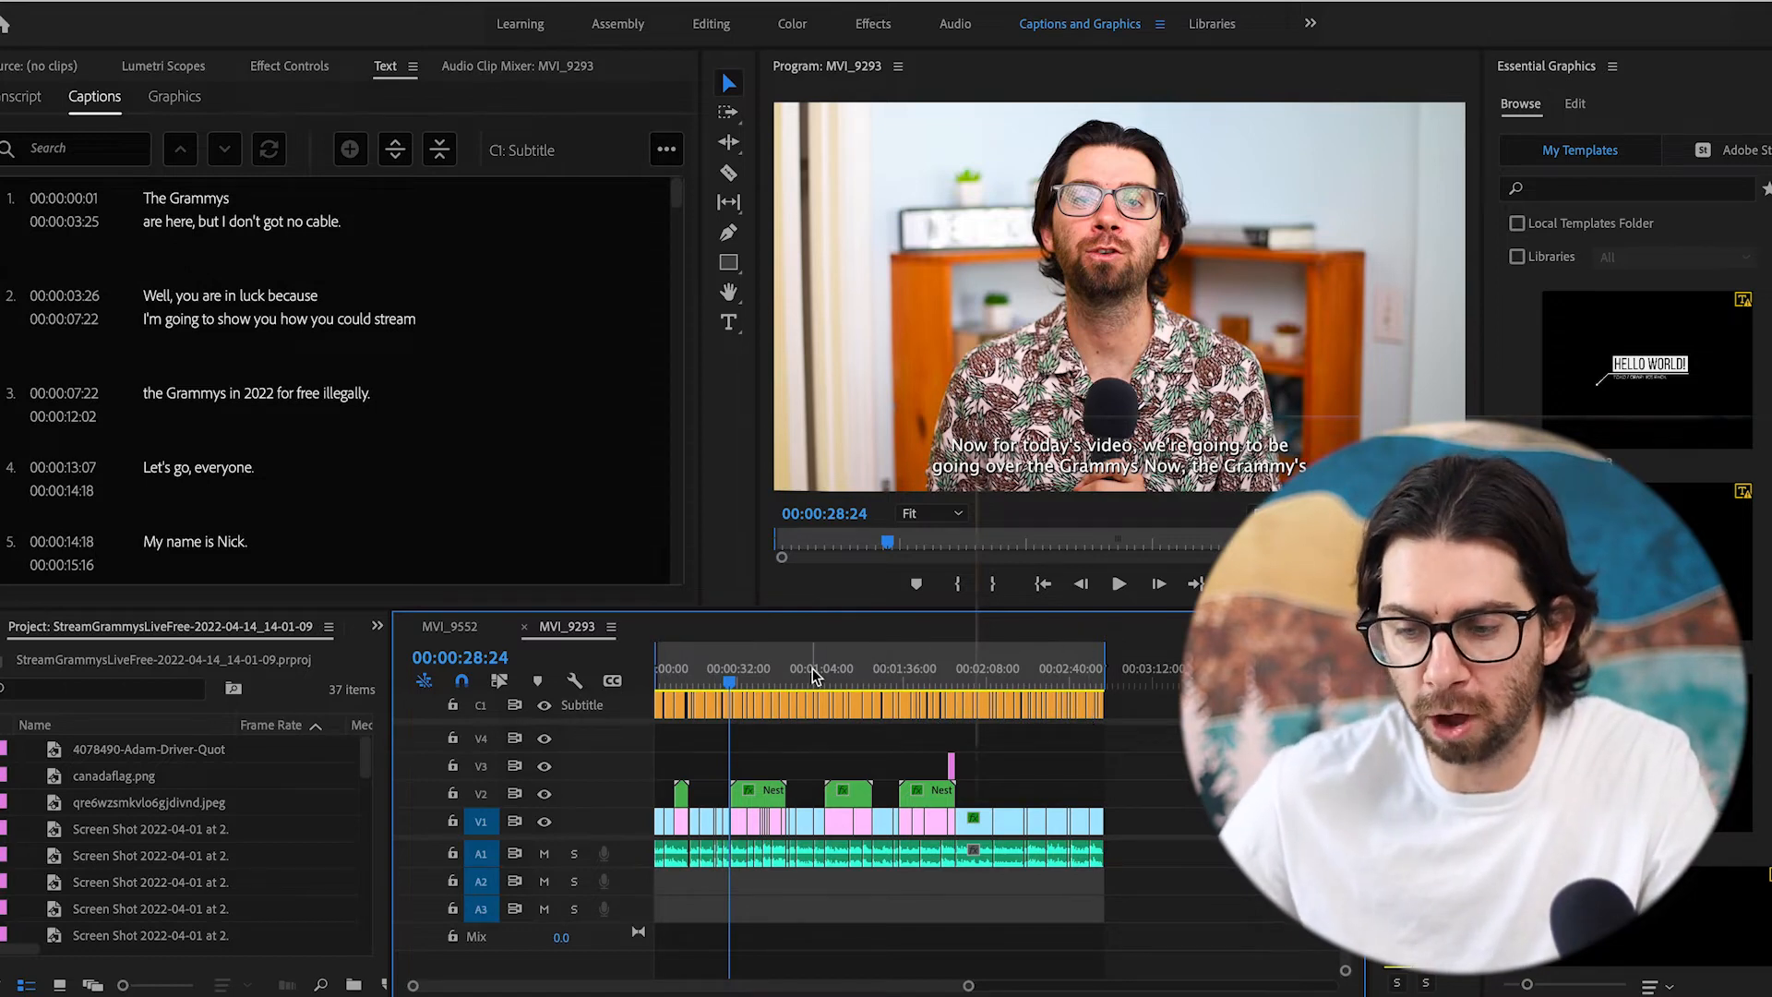
- Scrub back to about 00:00:23:27 and step by frames to examine the caption timing on the subtitle track
click(728, 712)
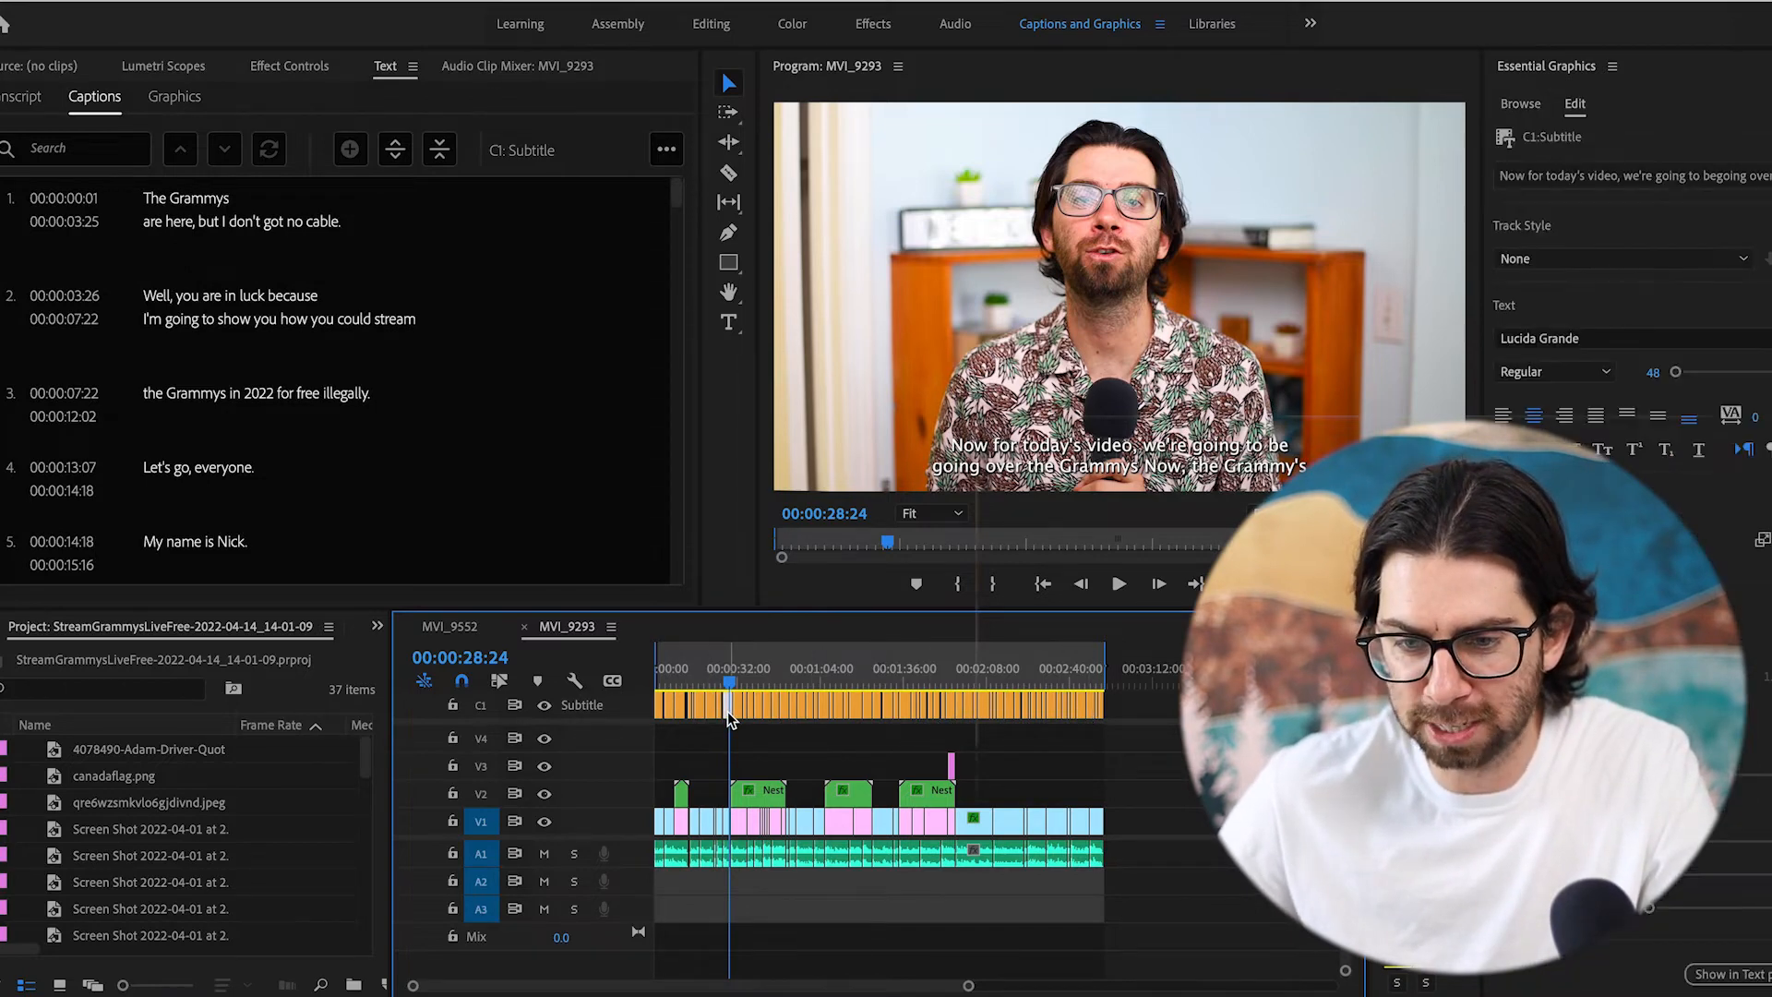
click(763, 728)
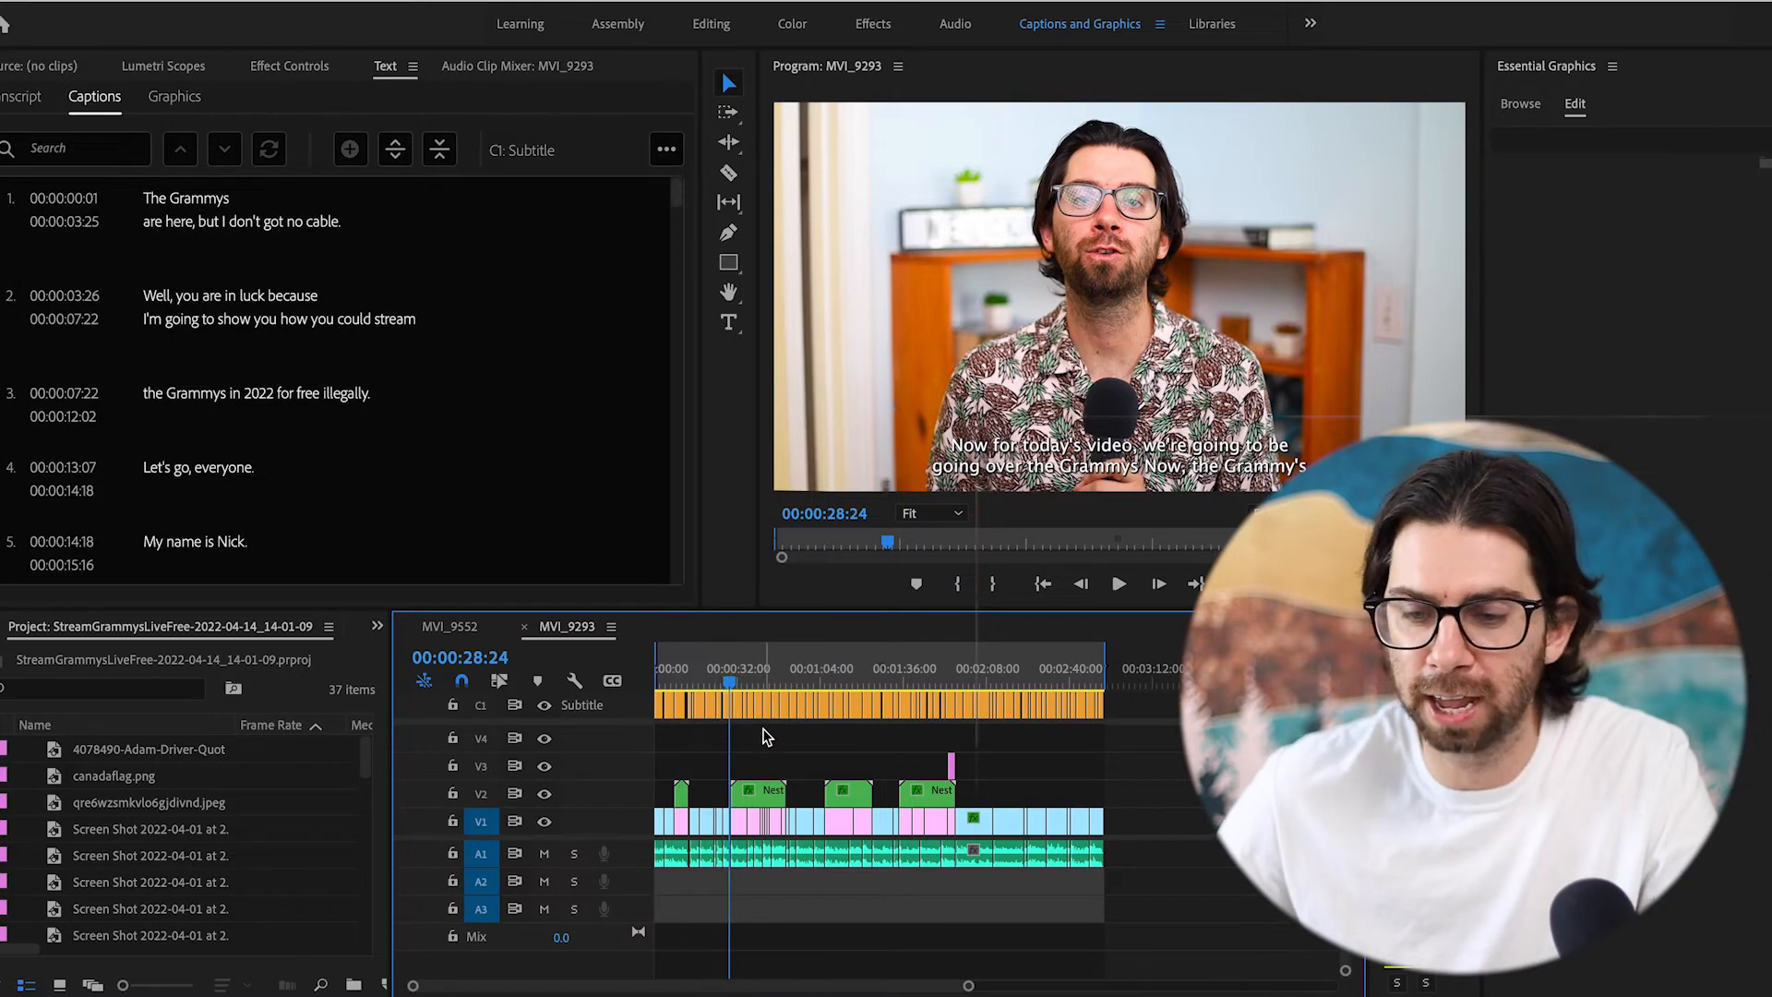
mouse_move(730, 682)
mouse_down()
mouse_move(699, 683)
mouse_move(718, 683)
mouse_up()
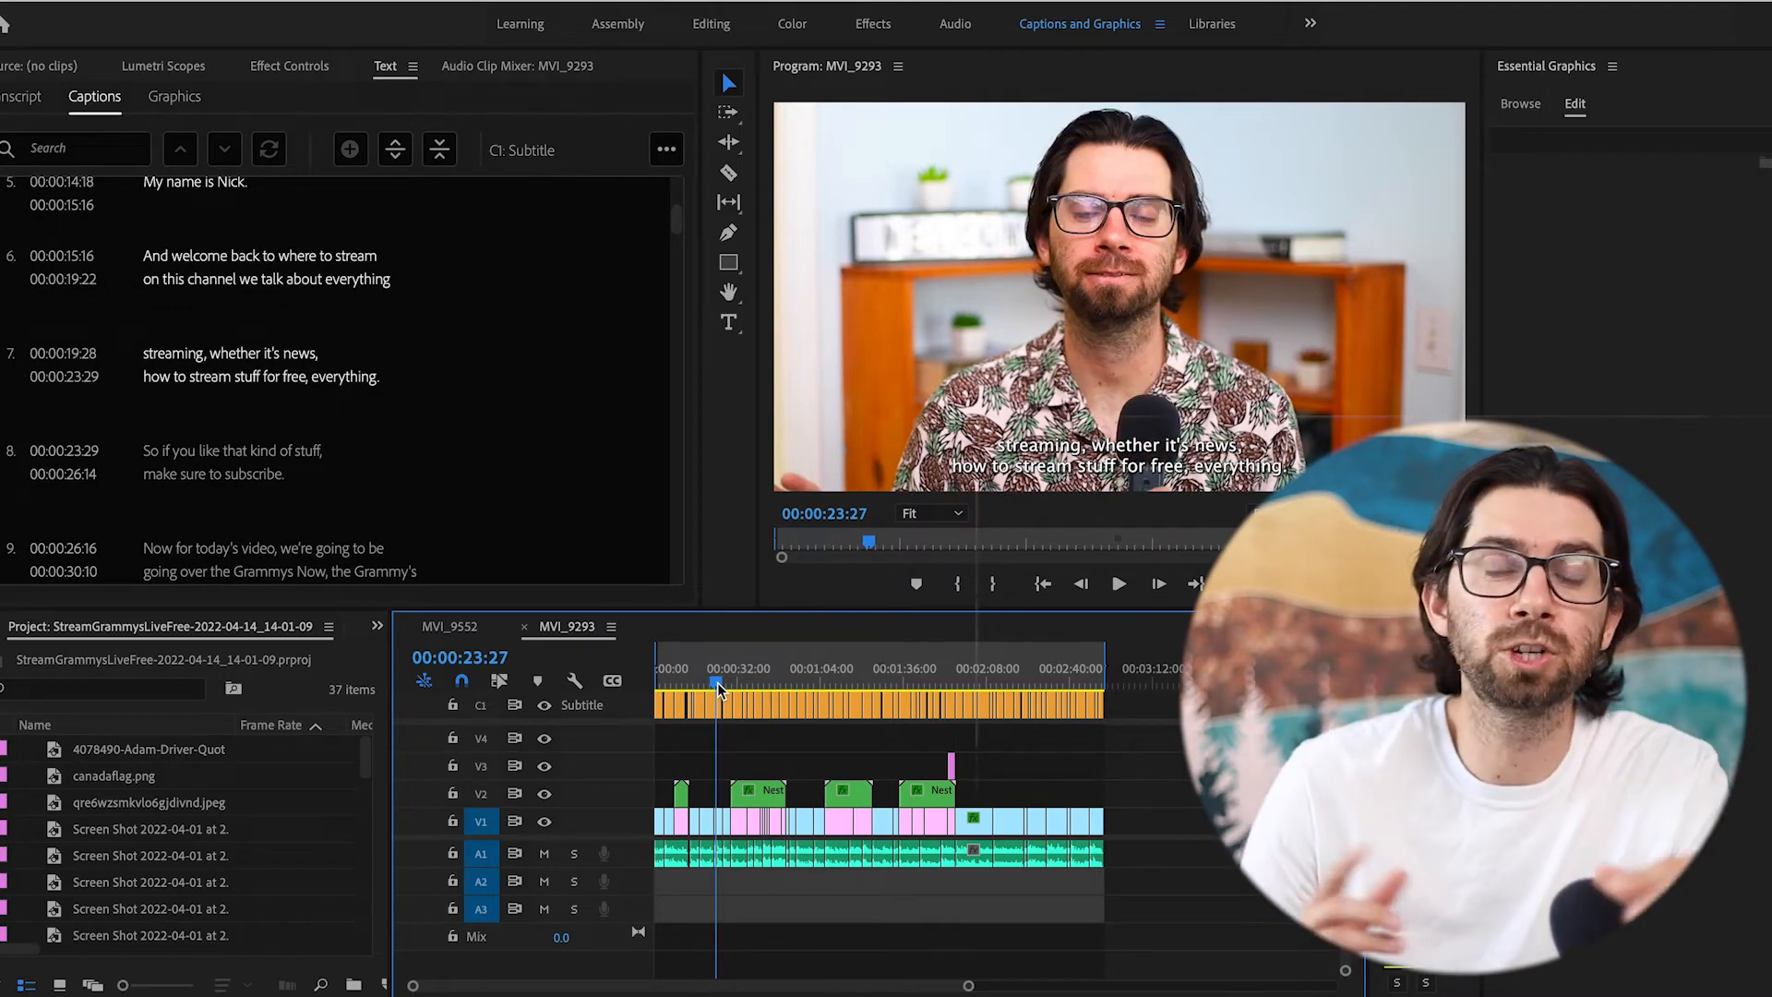
key(Right)
key(Right)
key(Right)
key(Right)
key(Right)
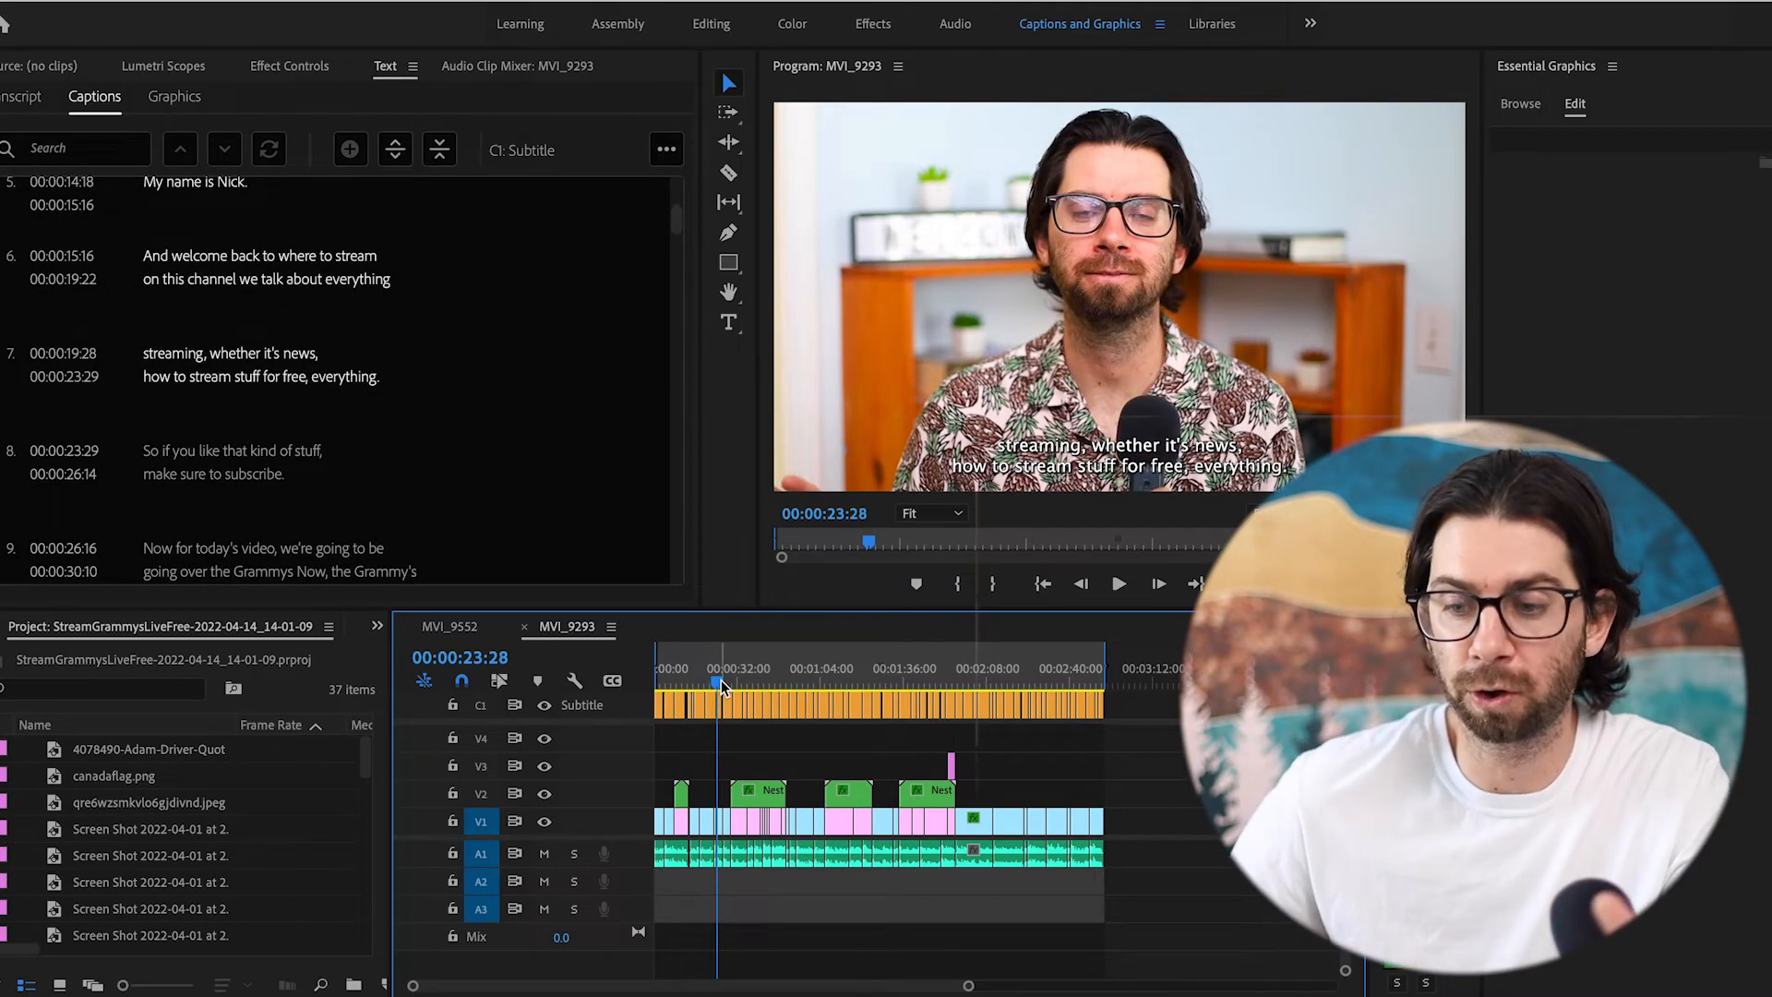
key(Left)
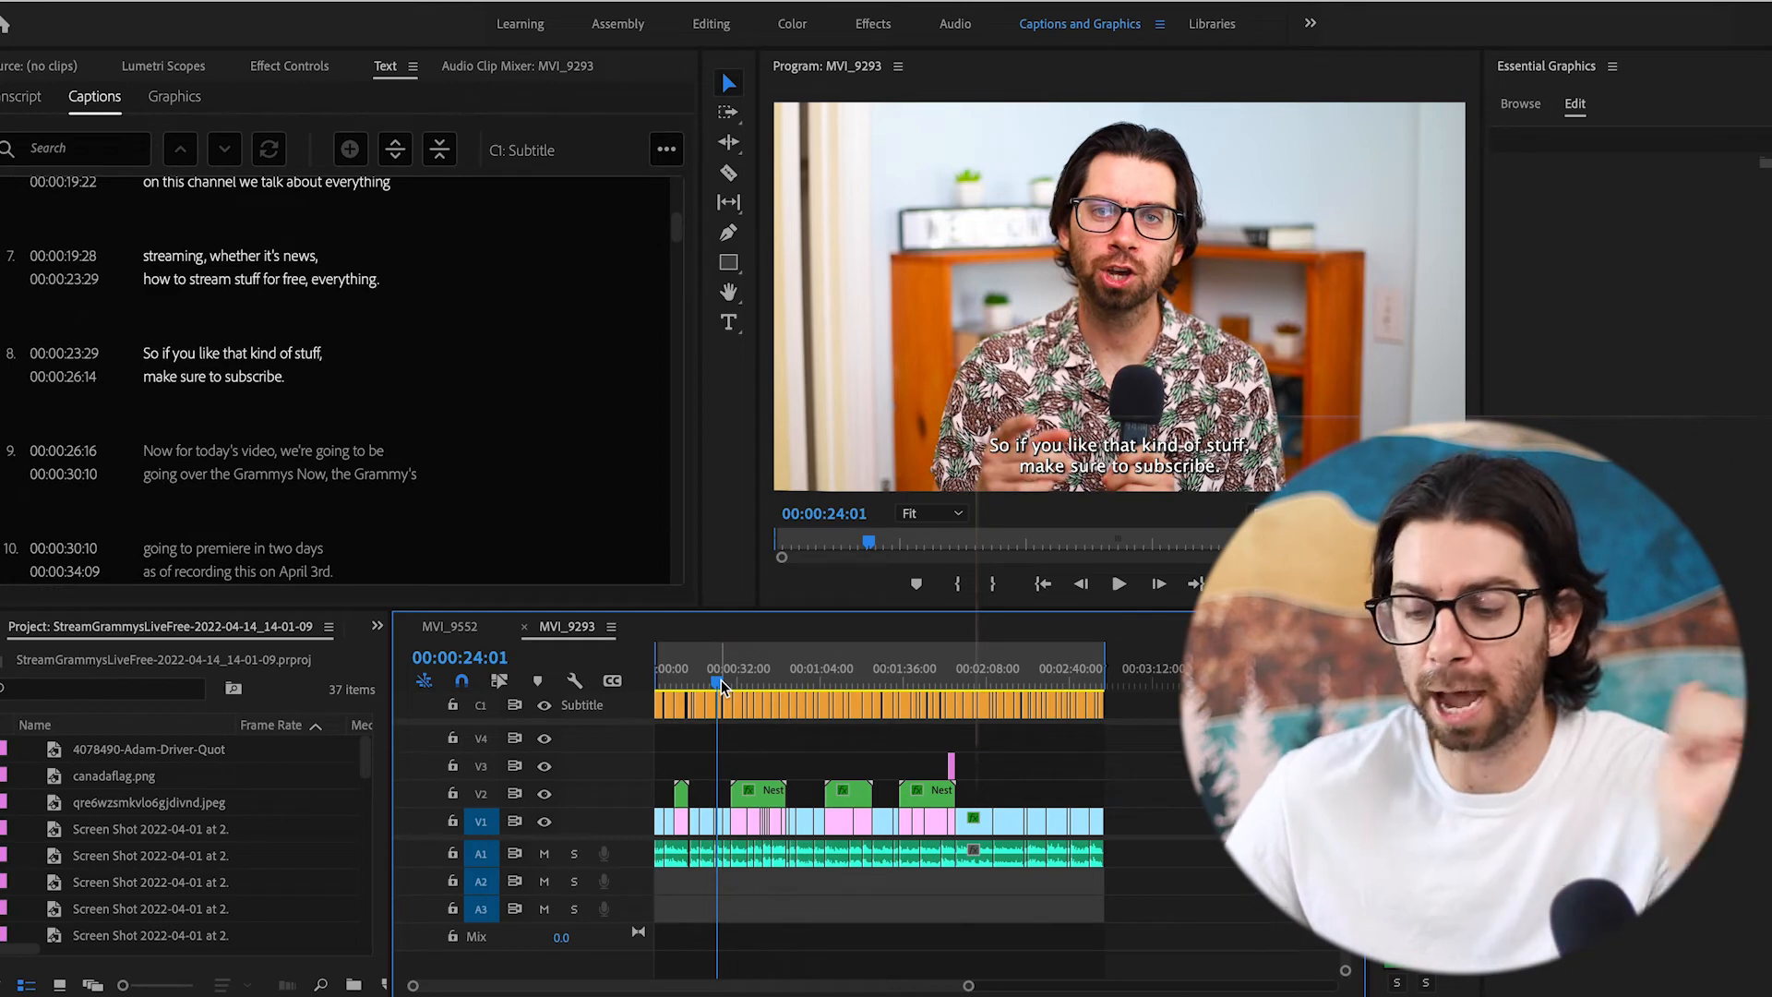
- Set the font of the "streaming, whether it's news" caption to Montserrat Bold
click(716, 711)
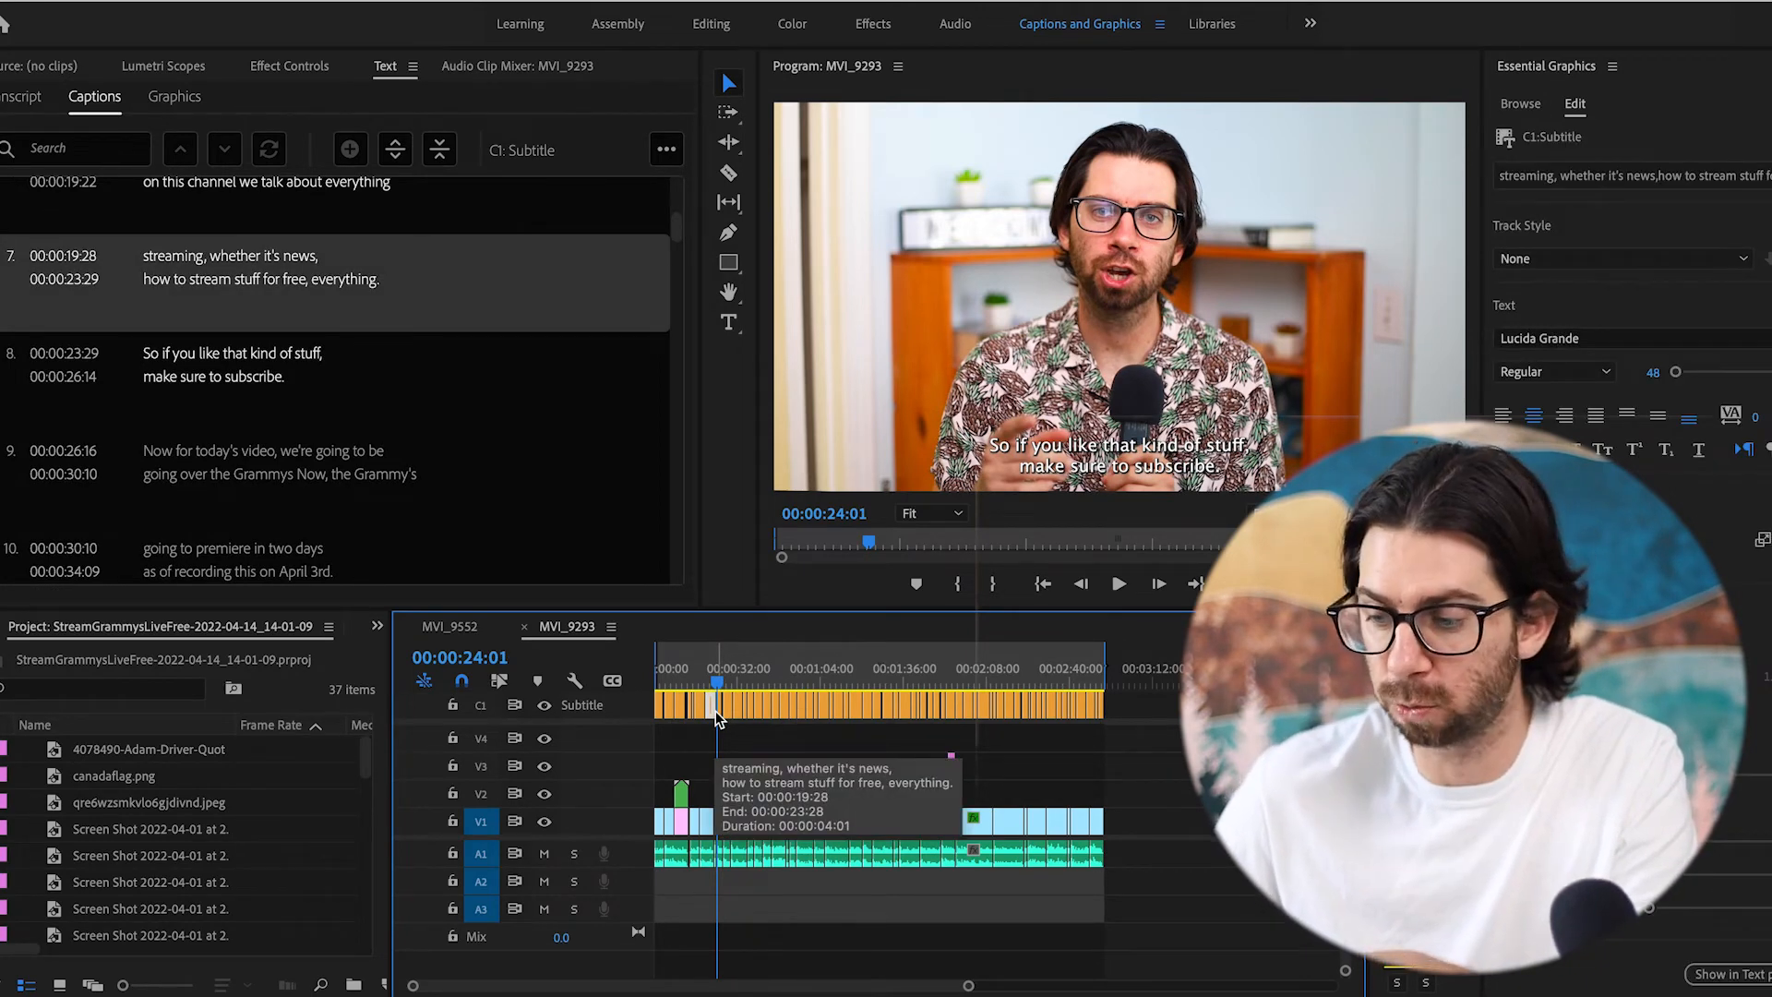
key(=)
key(=)
click(891, 688)
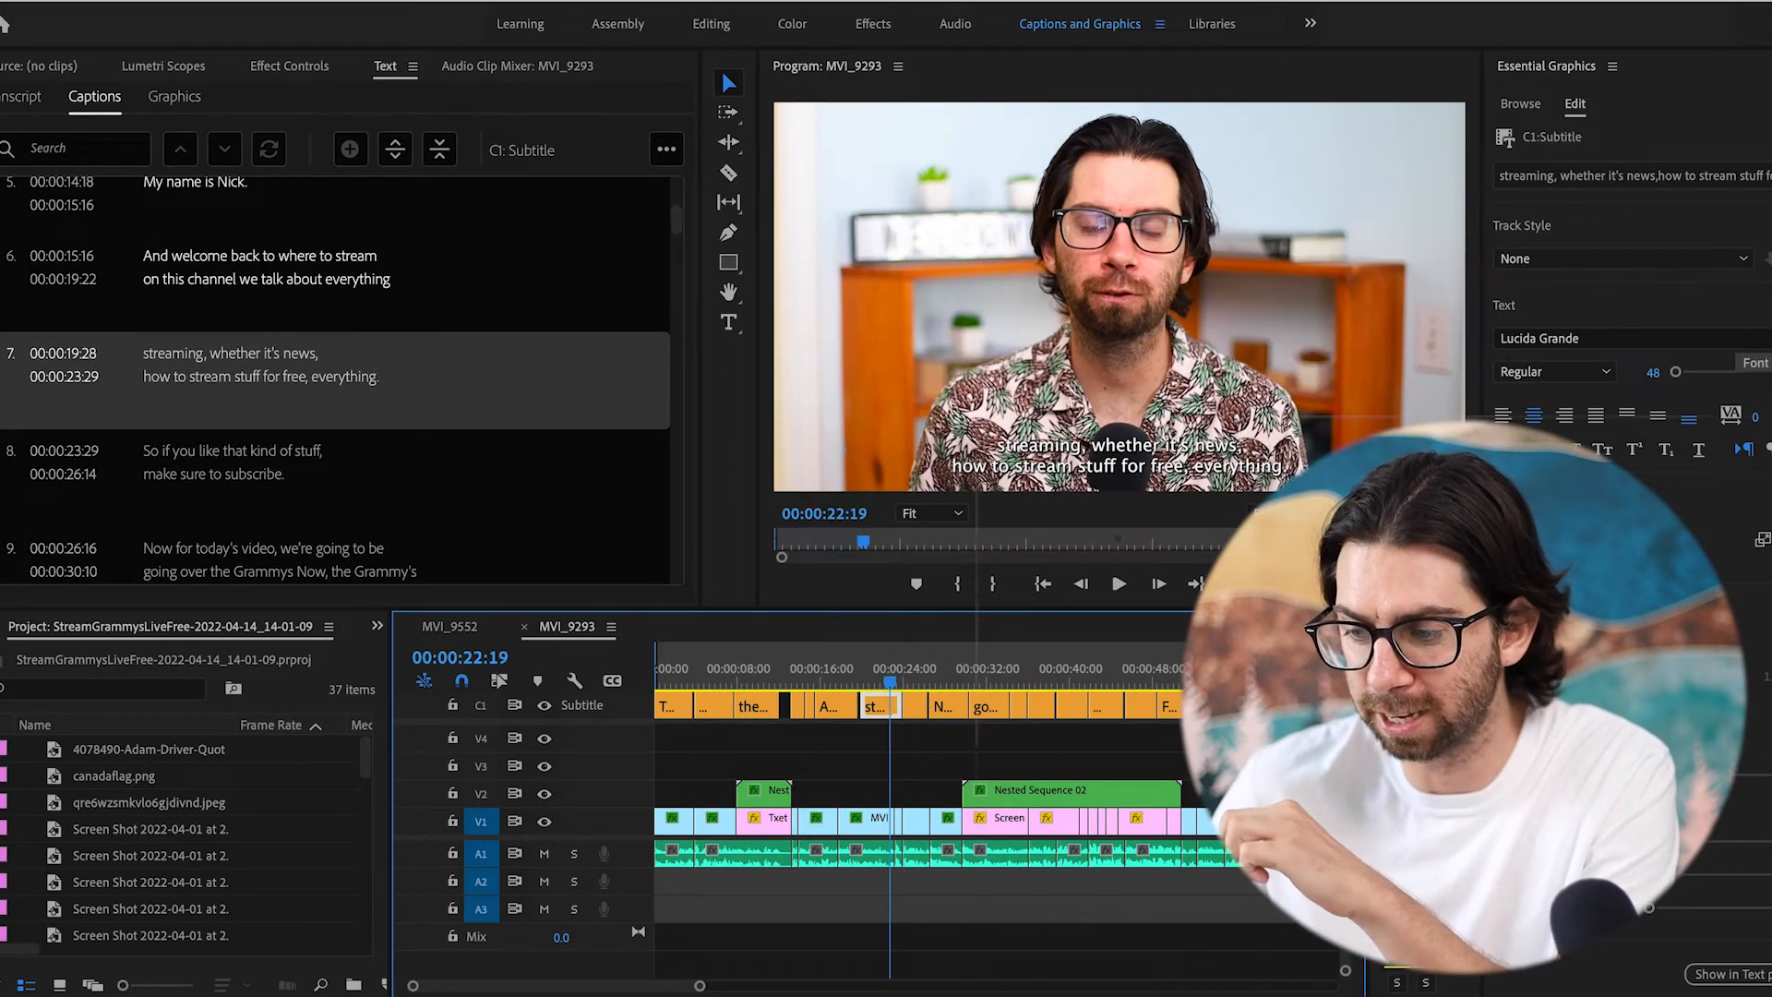
click(1735, 339)
click(1533, 577)
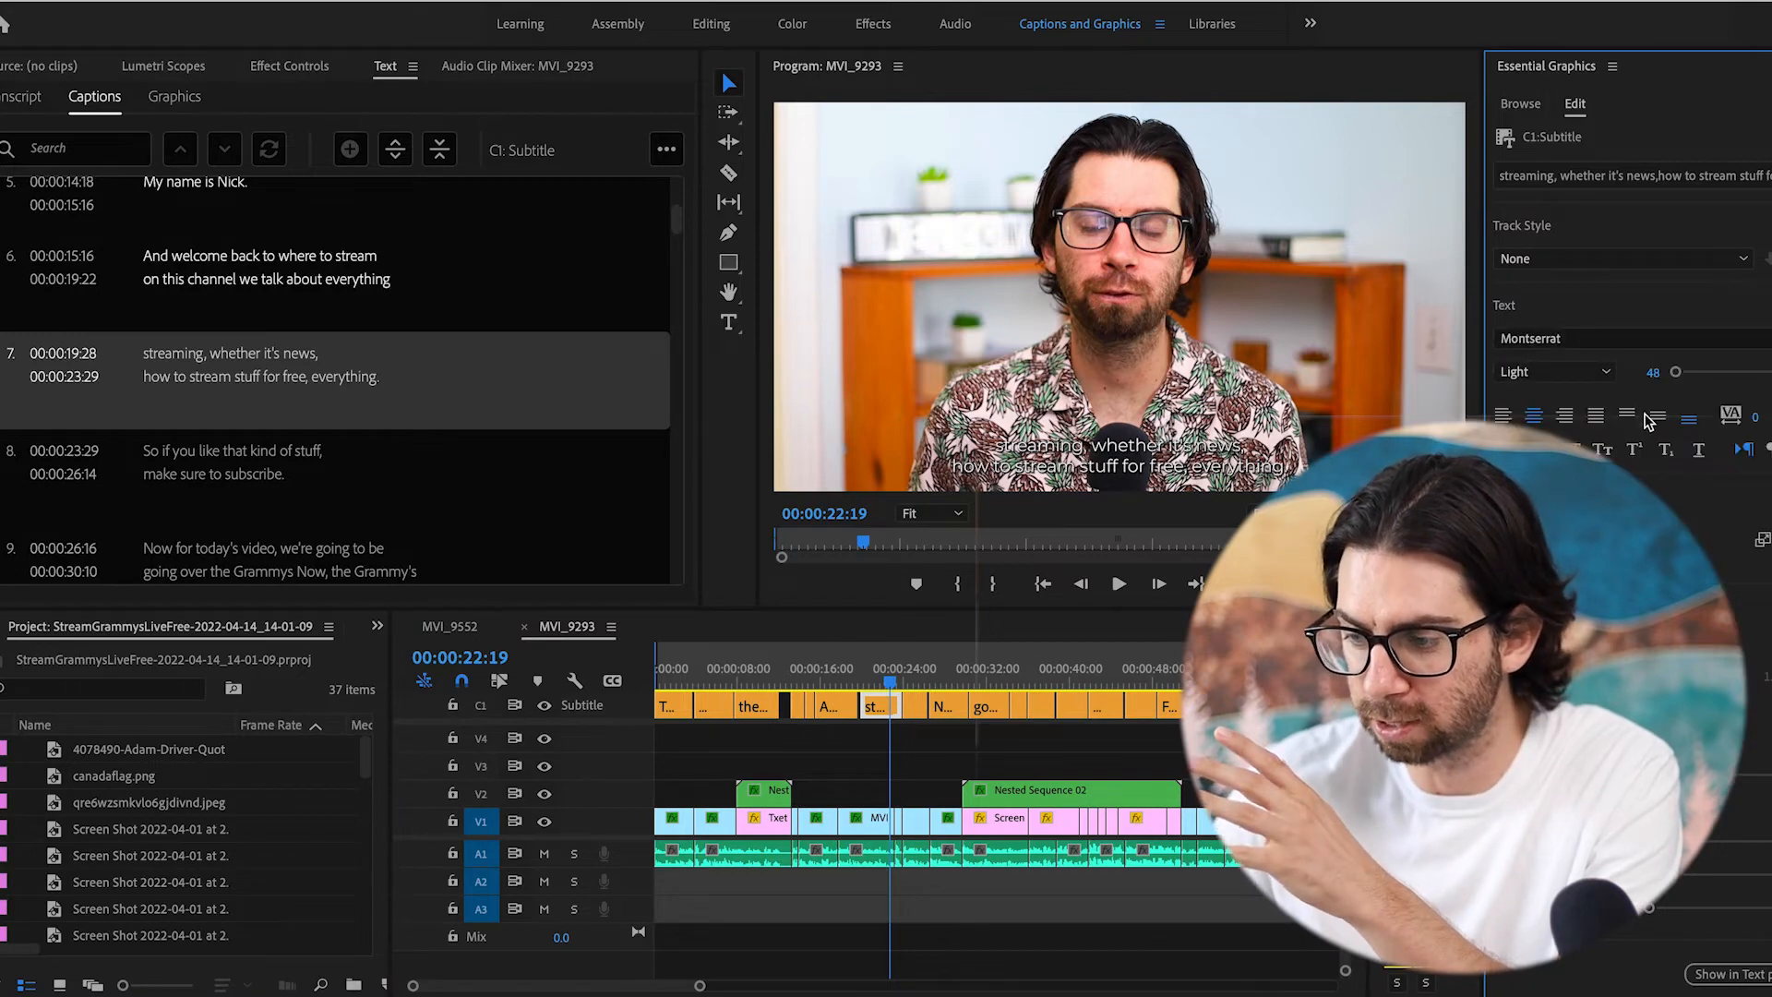
click(1603, 376)
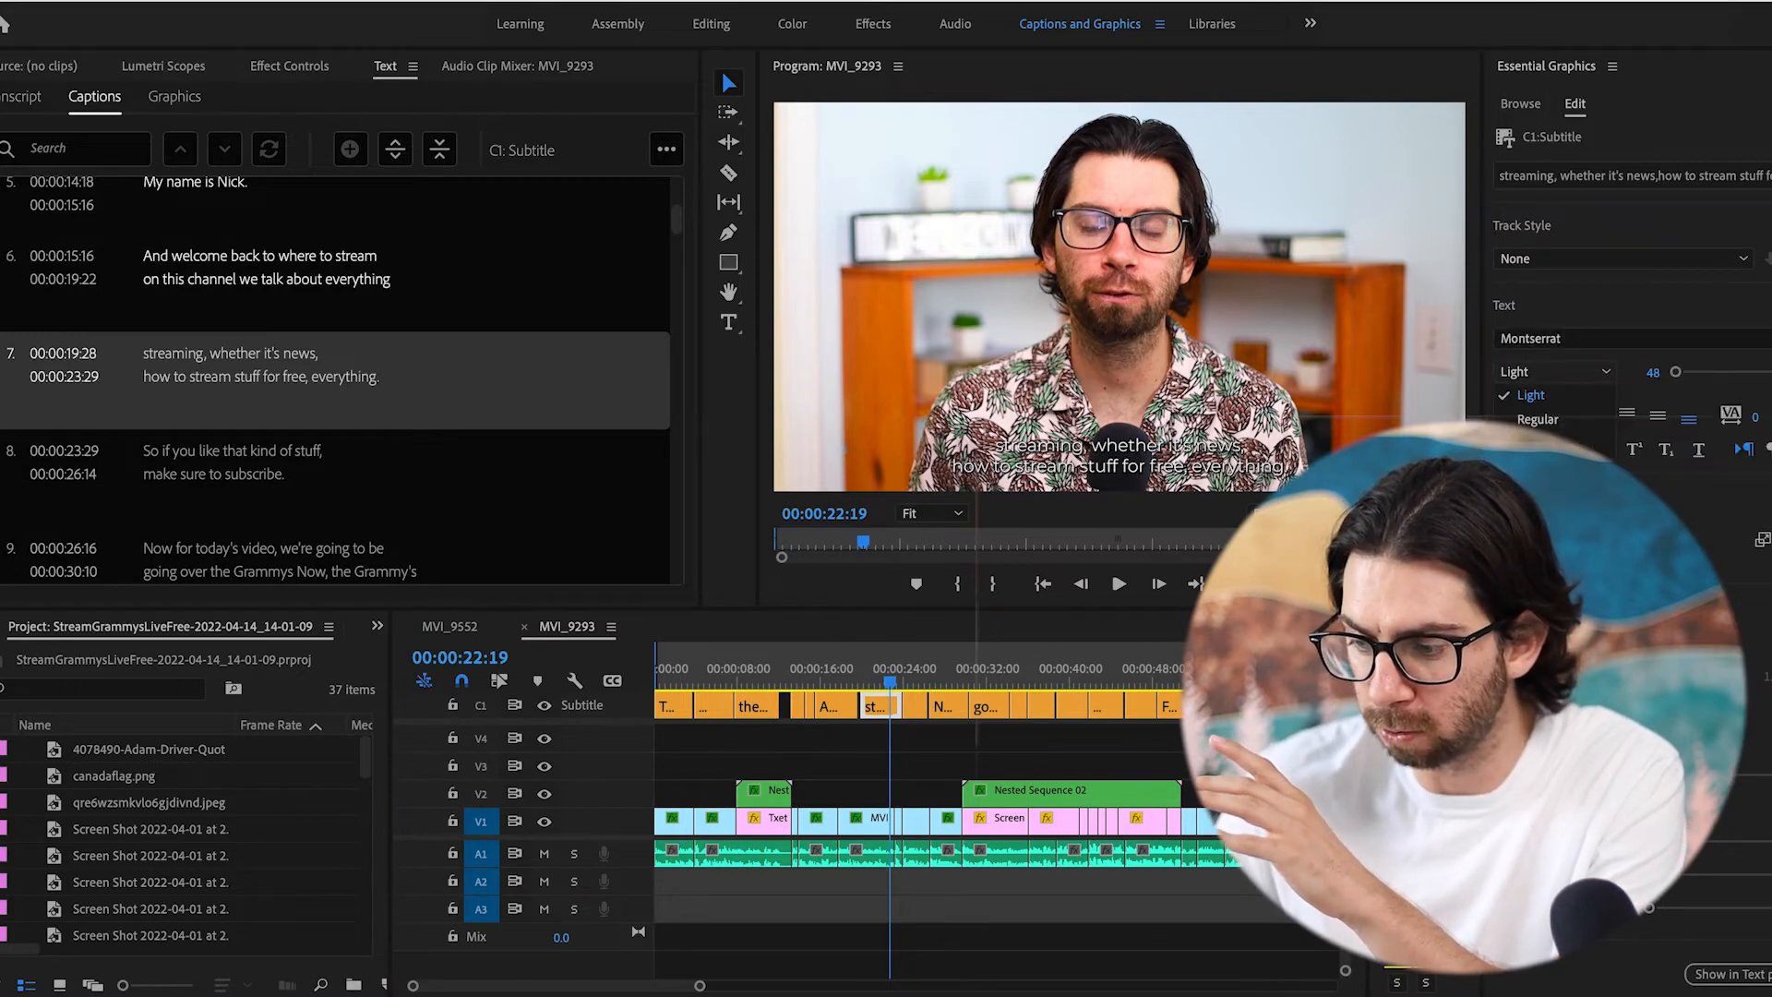
click(1560, 449)
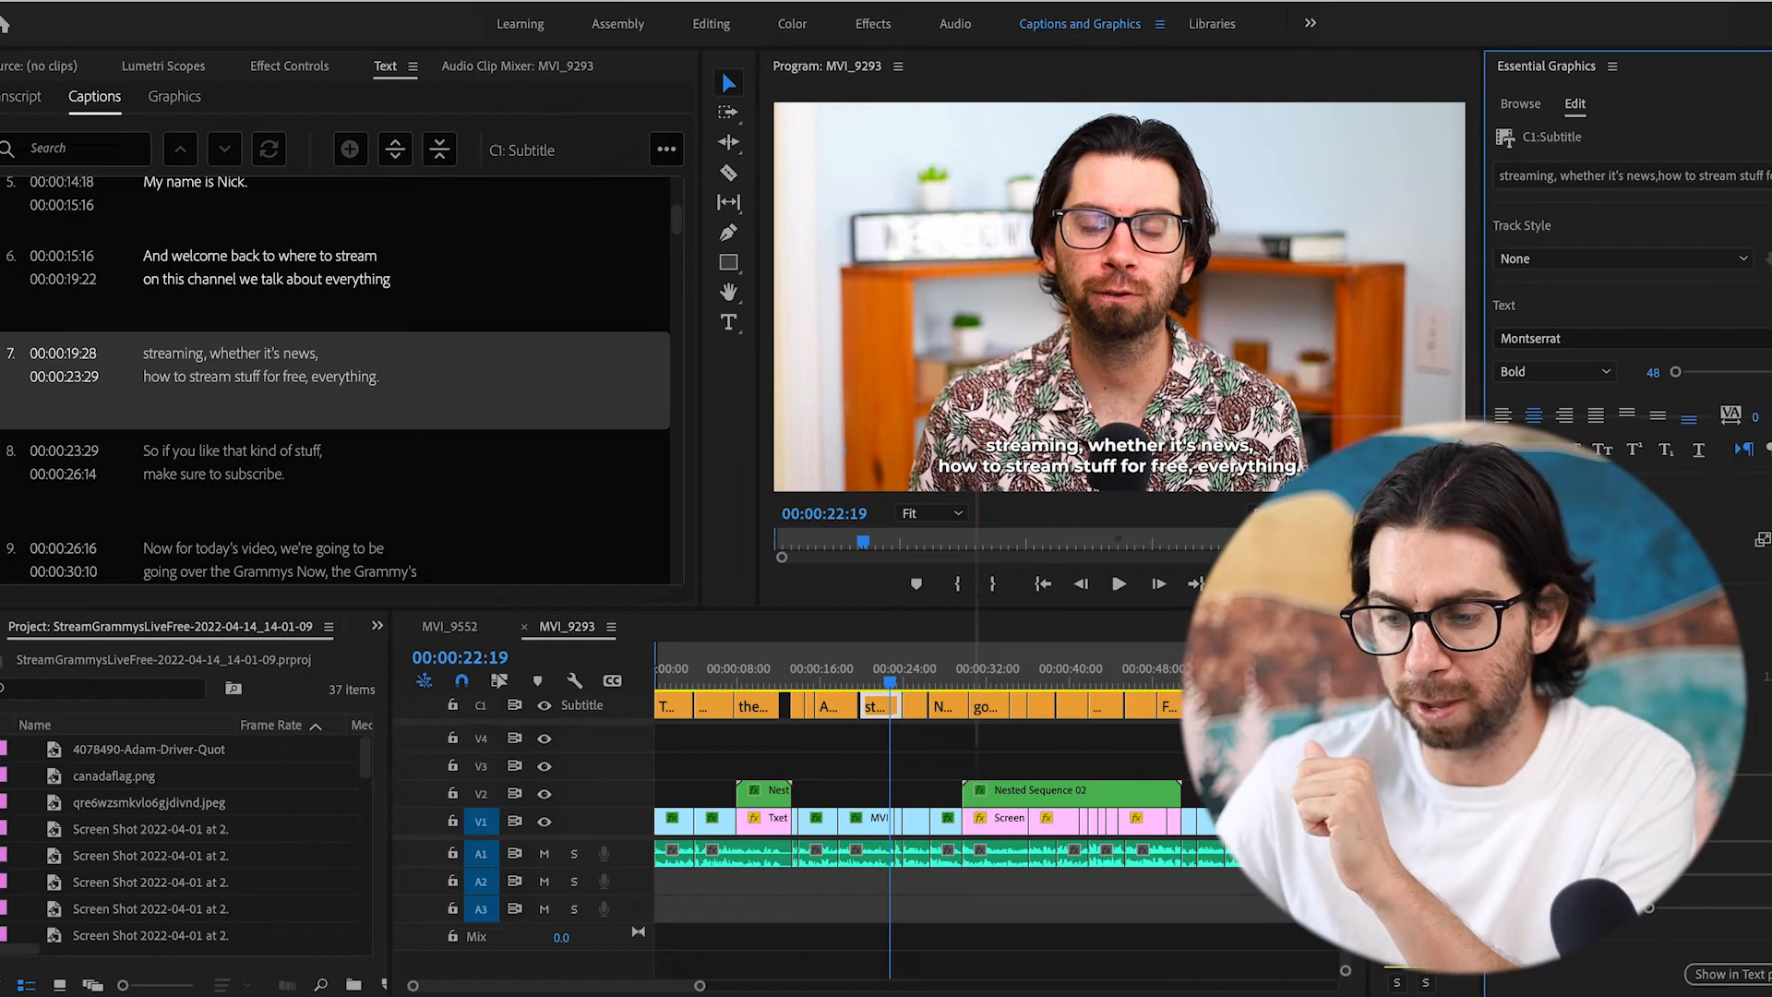
- Set the selected caption's fill colour to red, FF0000
click(1532, 643)
click(908, 654)
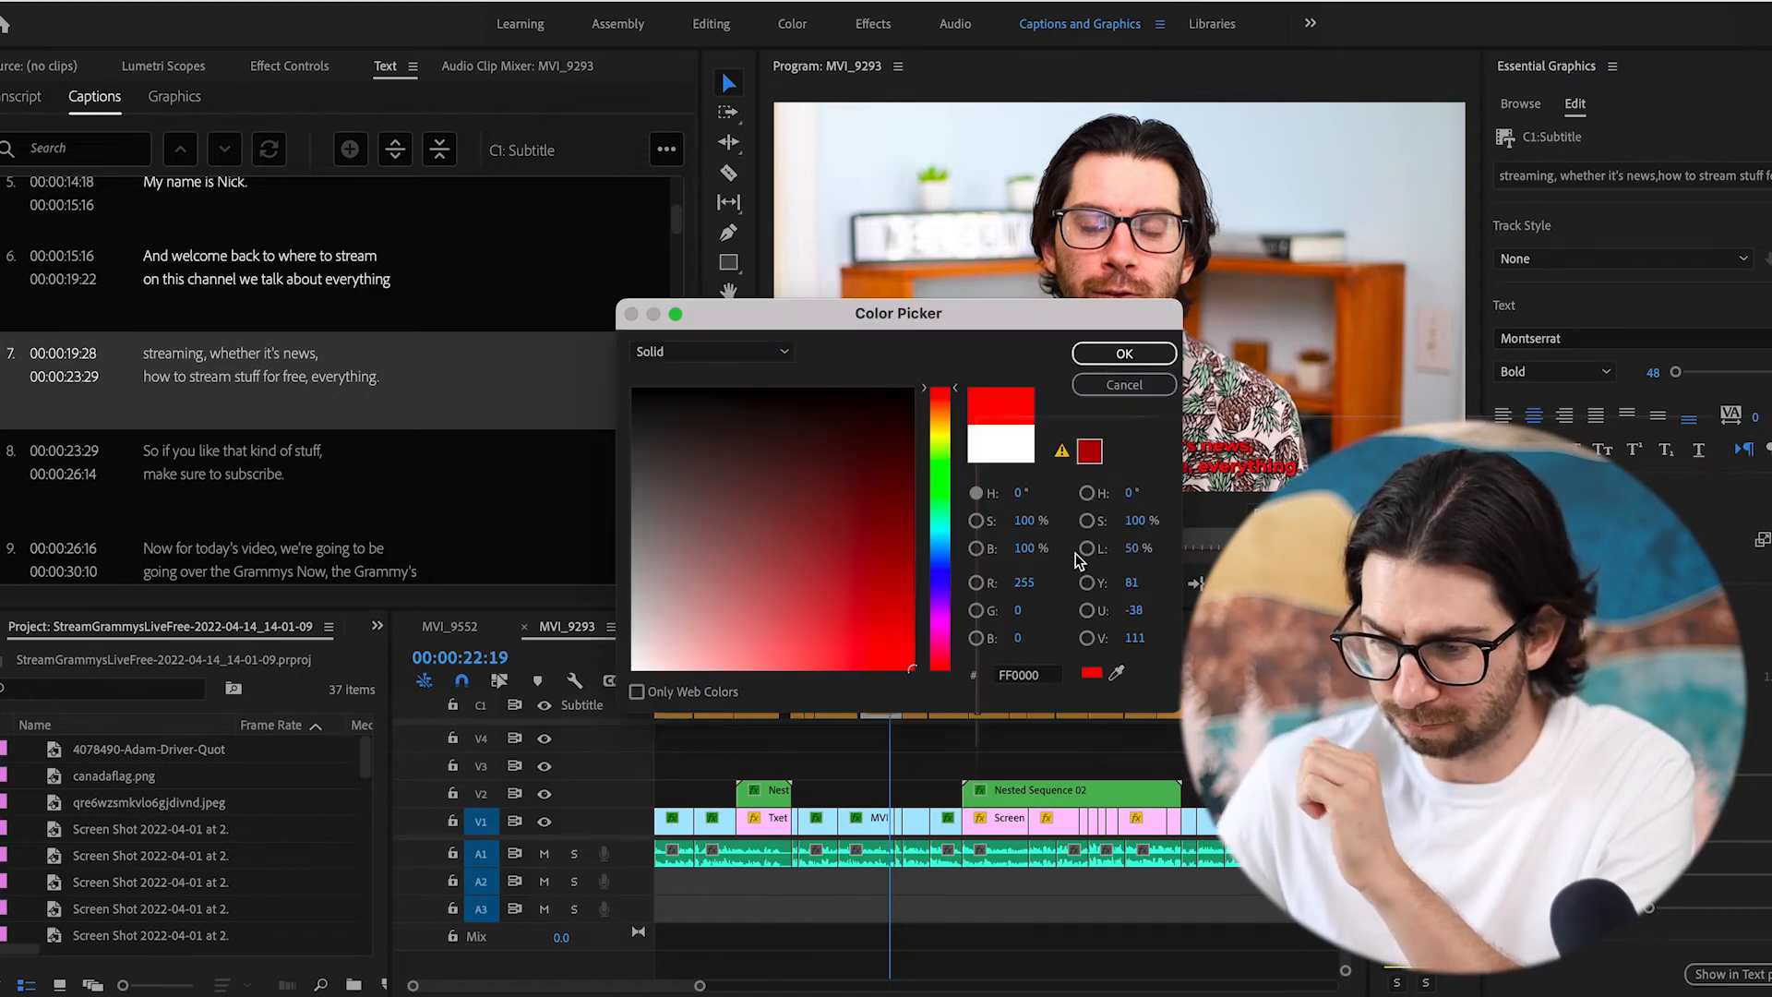
click(1126, 353)
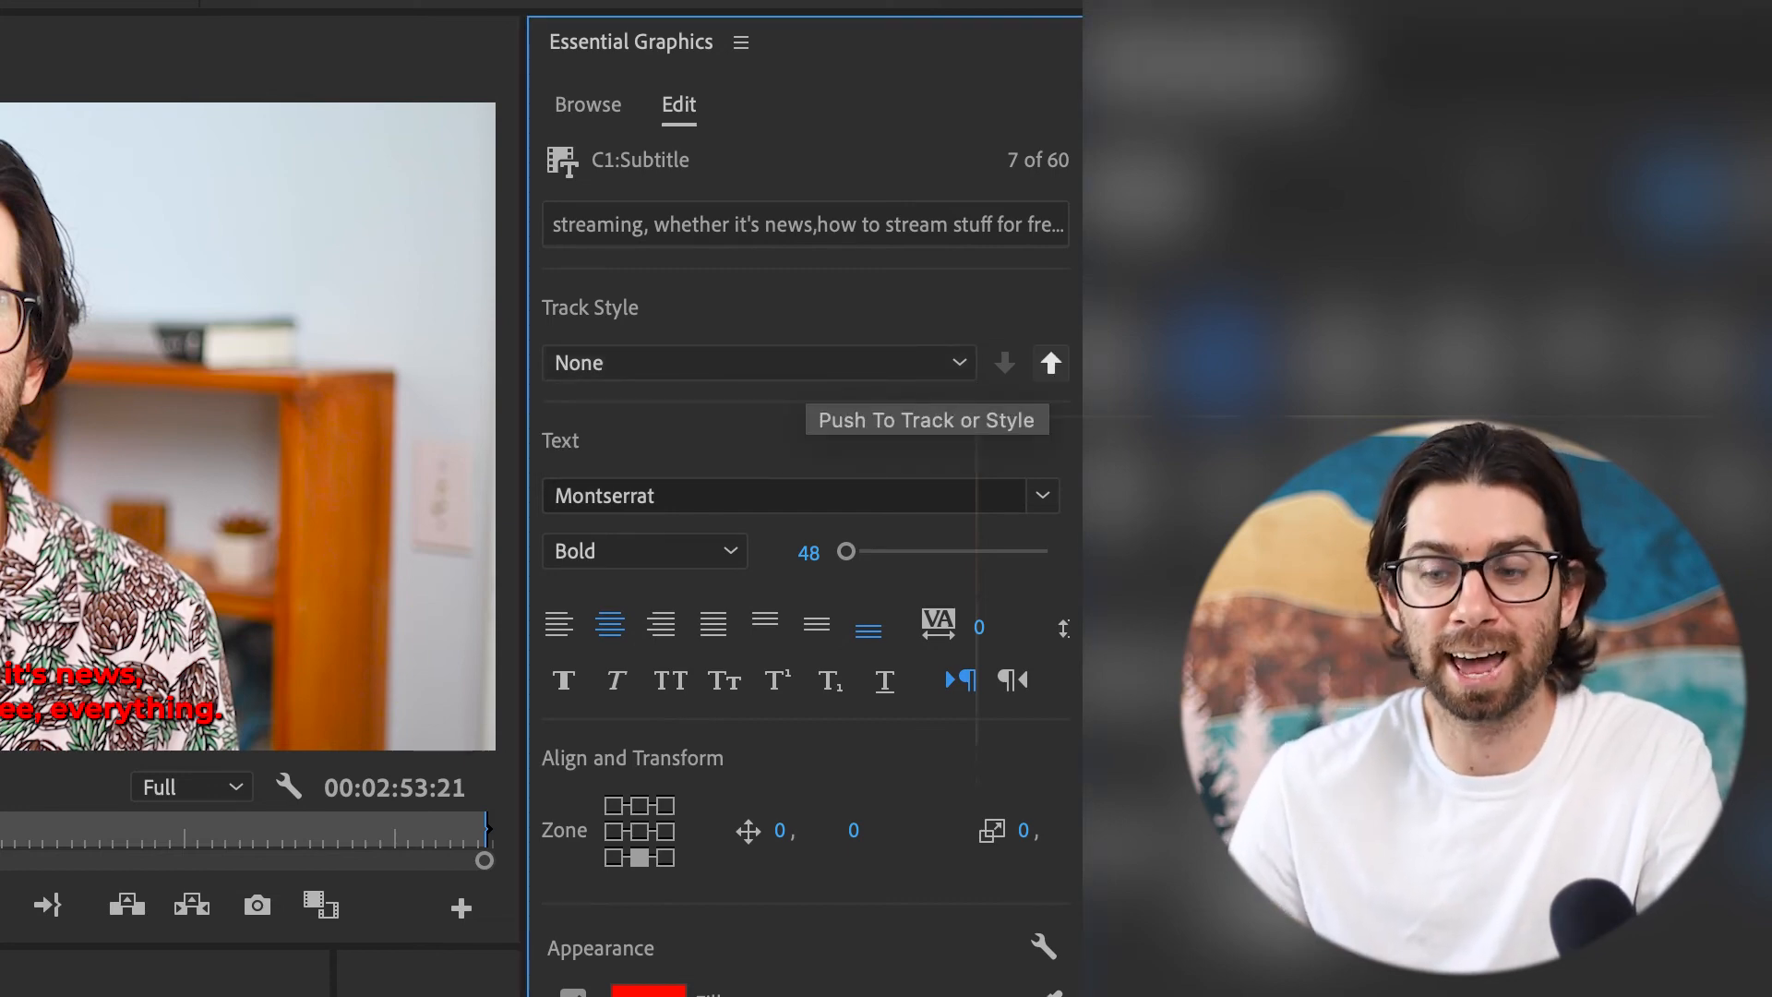
- Push the selected caption's style attributes to all captions on the track
click(1050, 363)
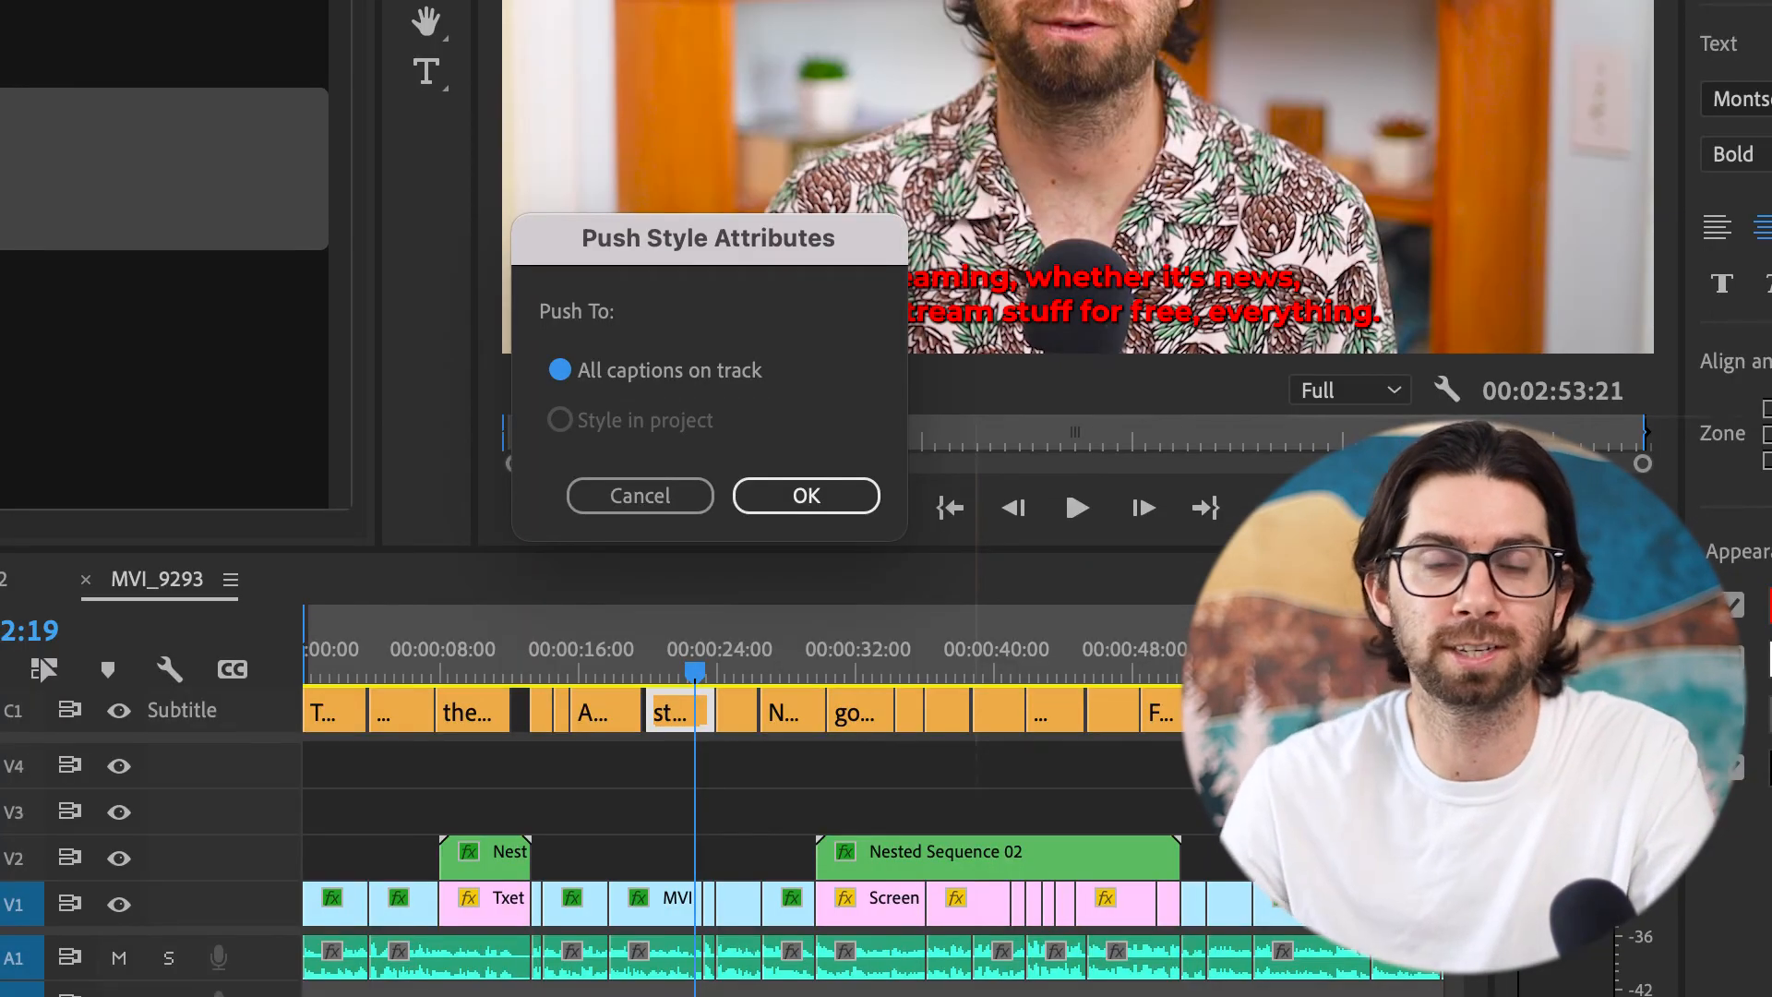